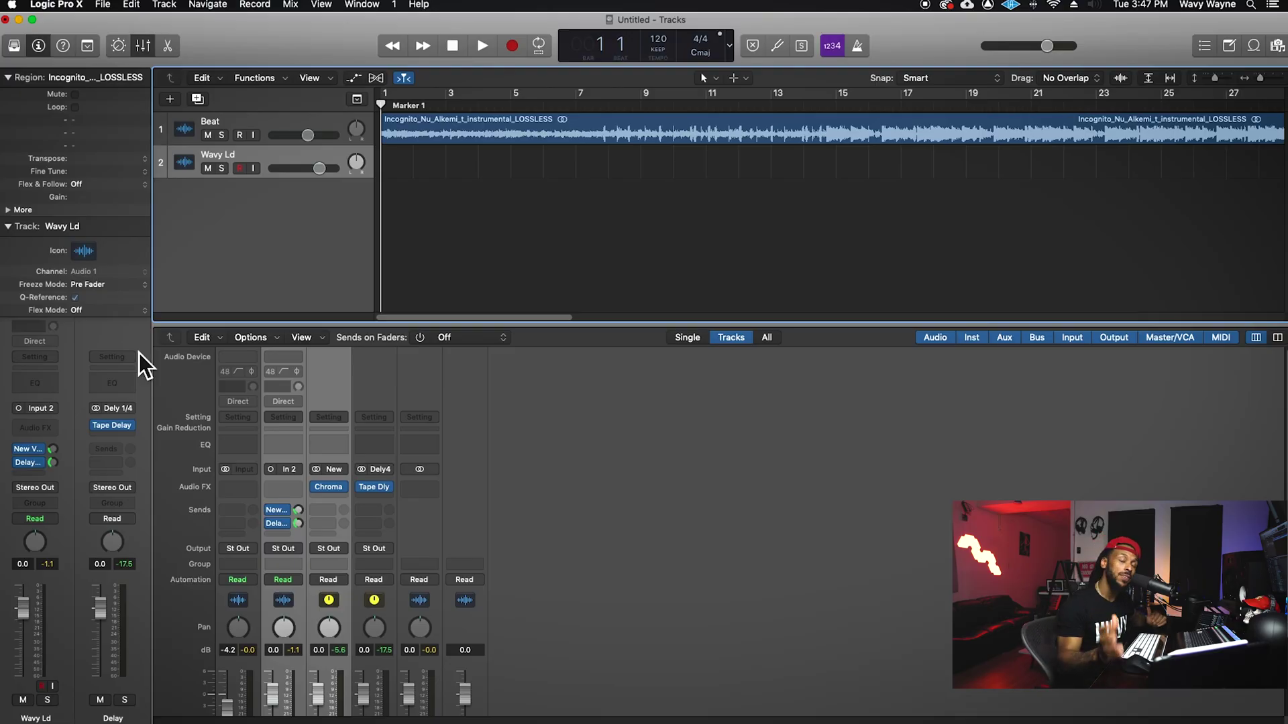
pyautogui.scroll(-3, 560, 465)
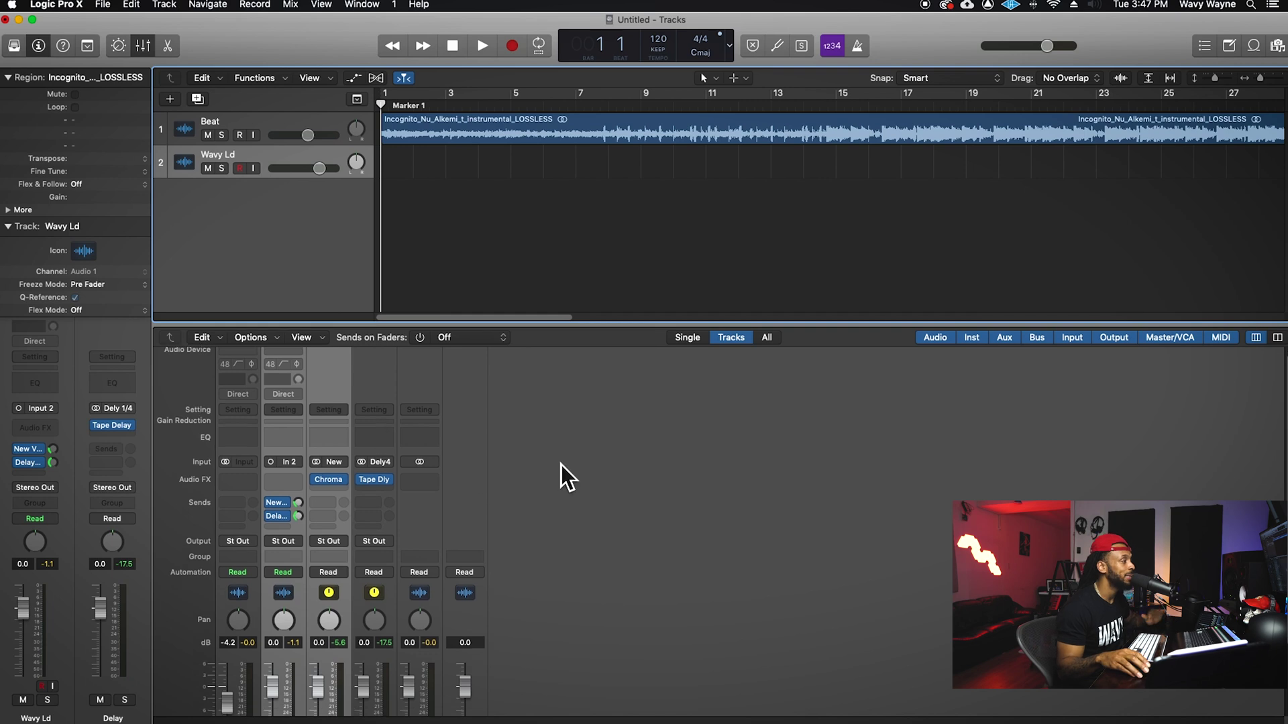
pyautogui.scroll(-1, 560, 465)
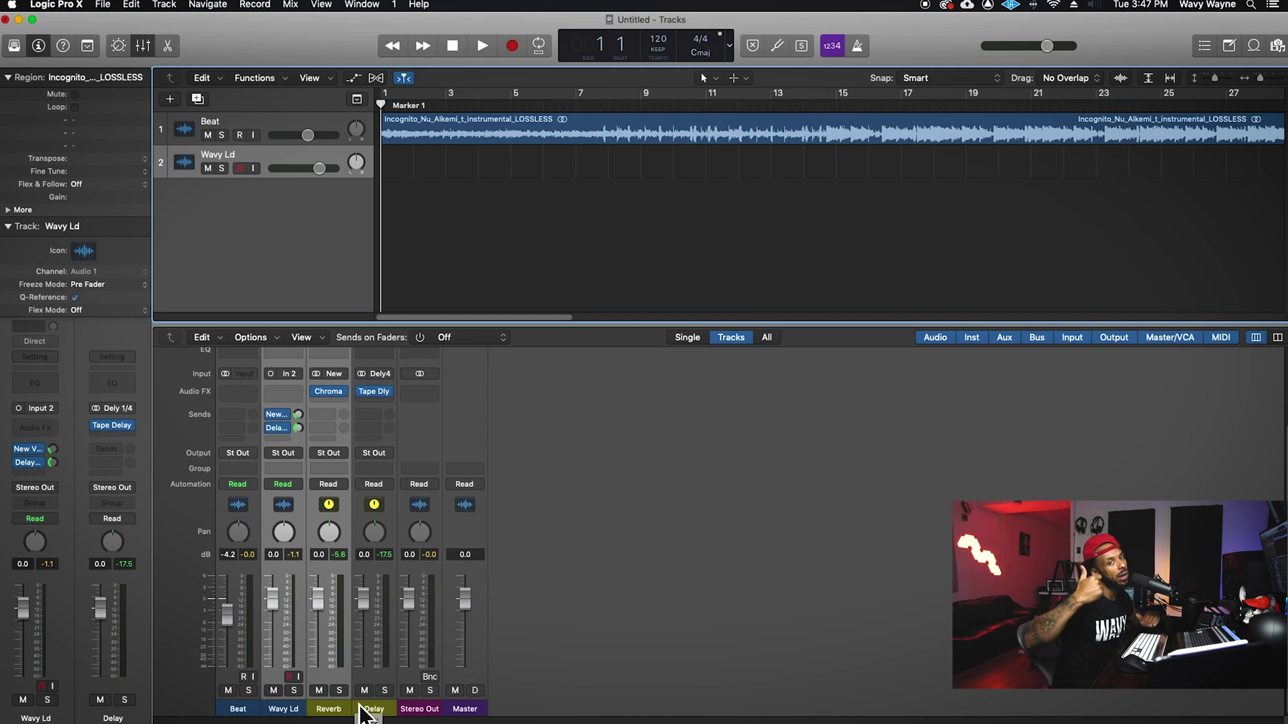
pyautogui.scroll(3, 745, 697)
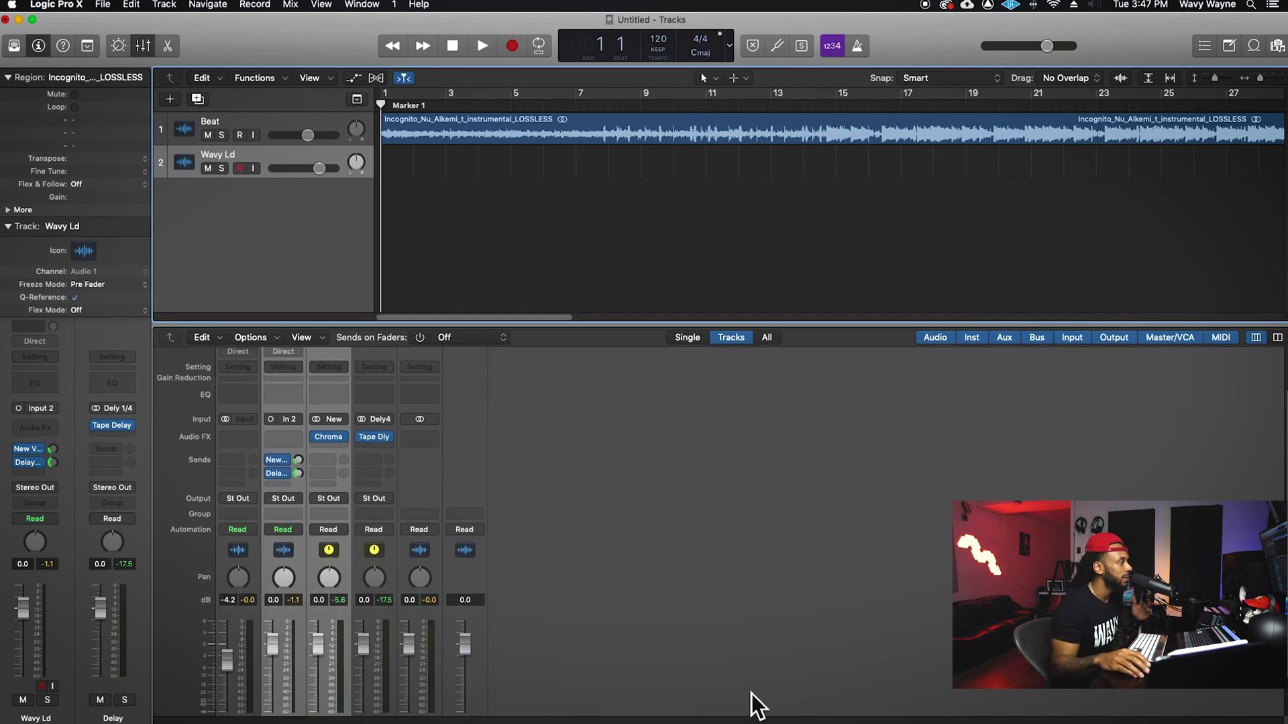
pyautogui.scroll(-3, 657, 667)
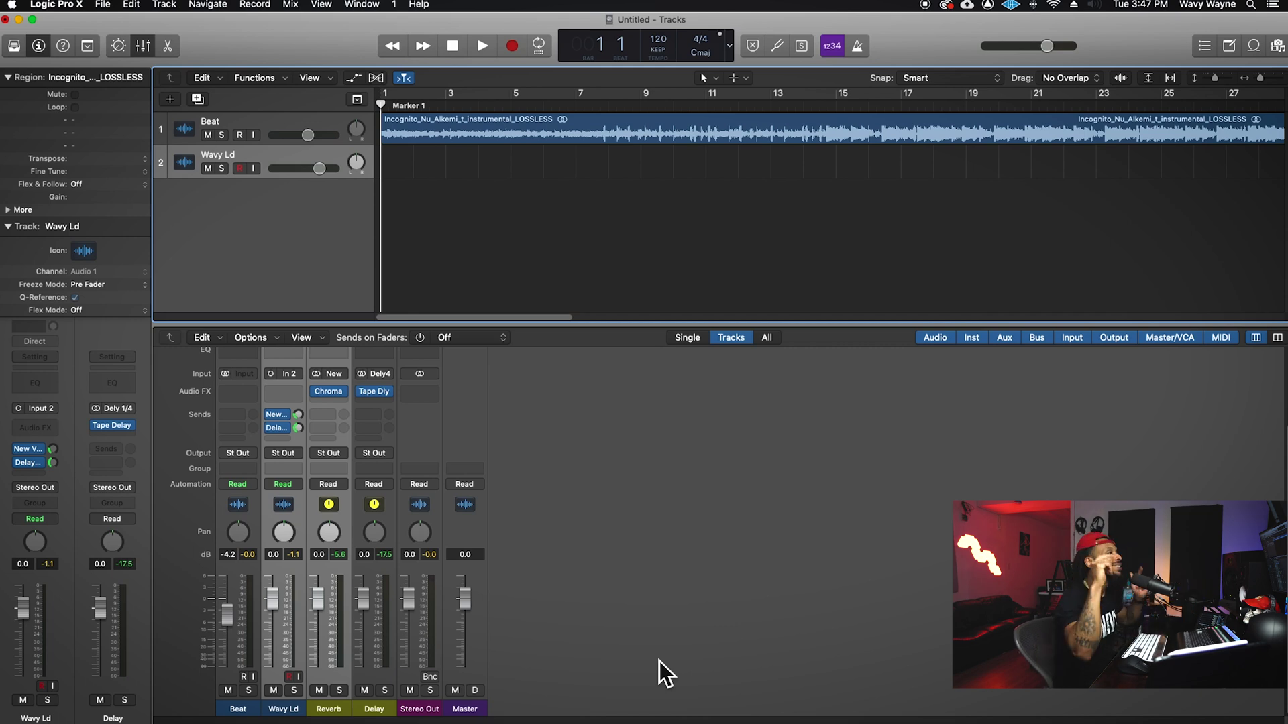
# Insert a Channel EQ on the Wavy Ld channel and enable its low-cut and high-cut bands.
pyautogui.scroll(6, 649, 618)
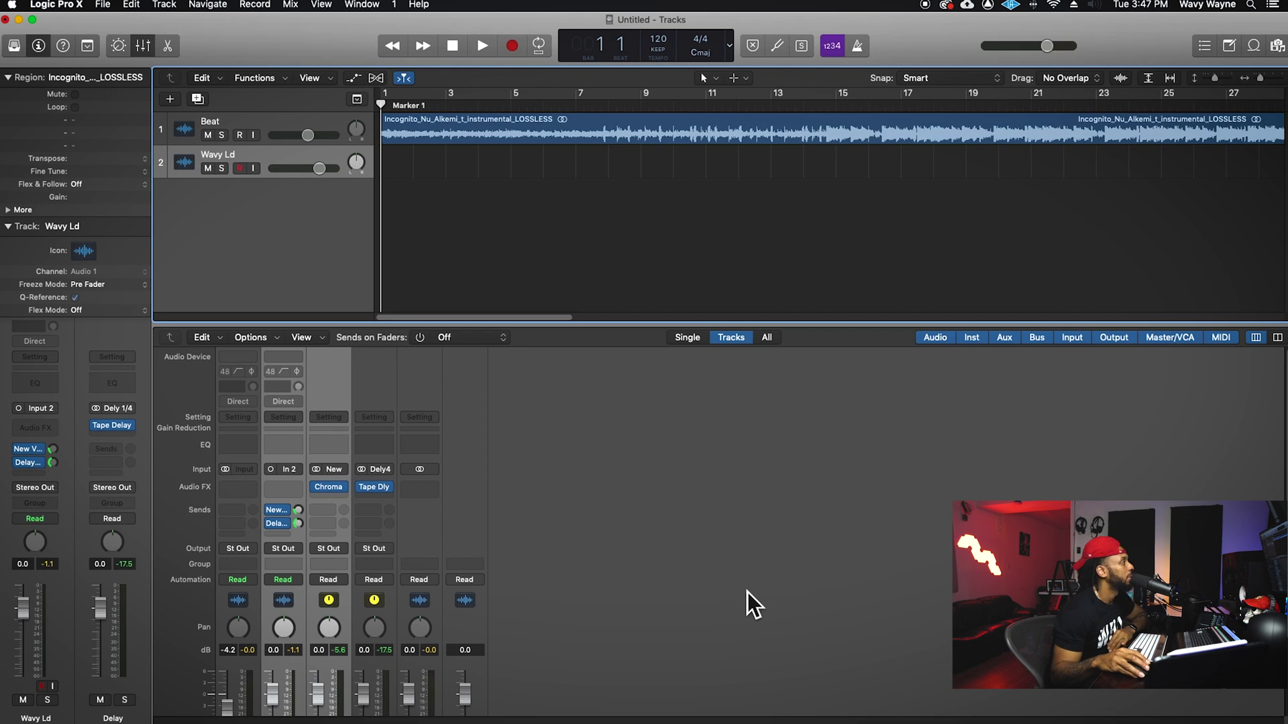
pyautogui.click(283, 444)
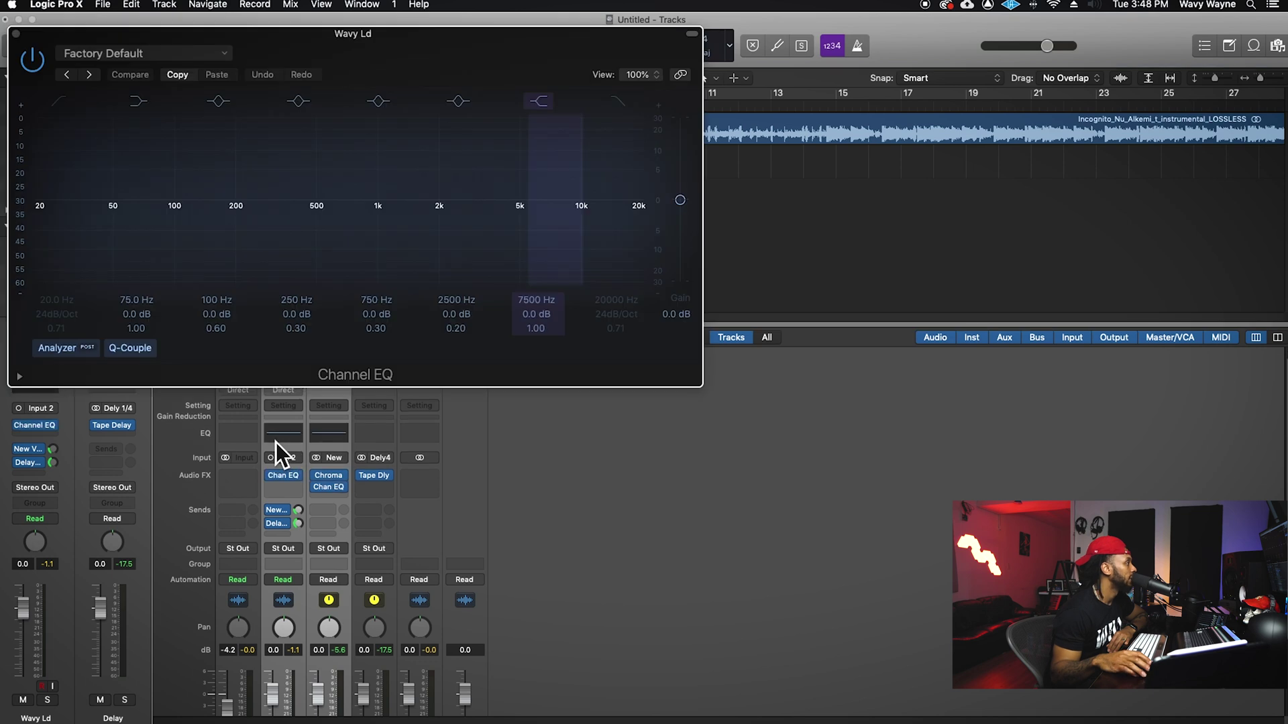
pyautogui.moveTo(343, 45); pyautogui.dragTo(609, 63)
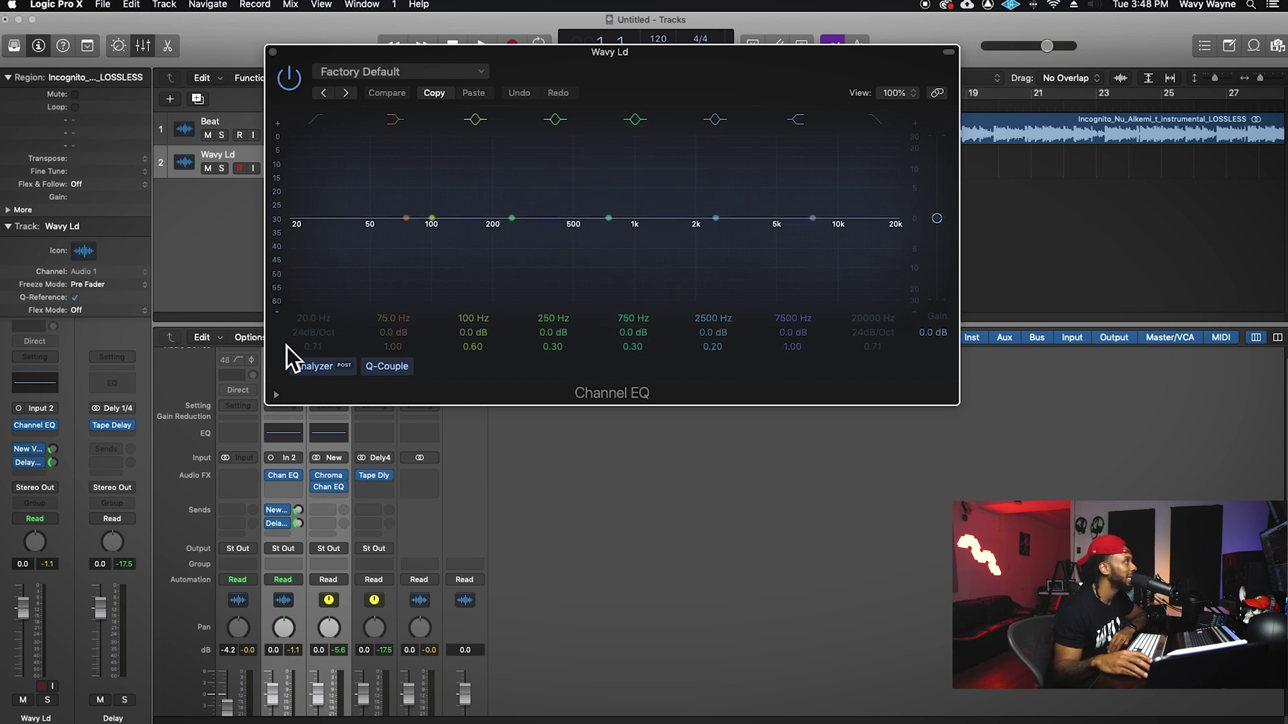
pyautogui.click(319, 126)
pyautogui.click(878, 124)
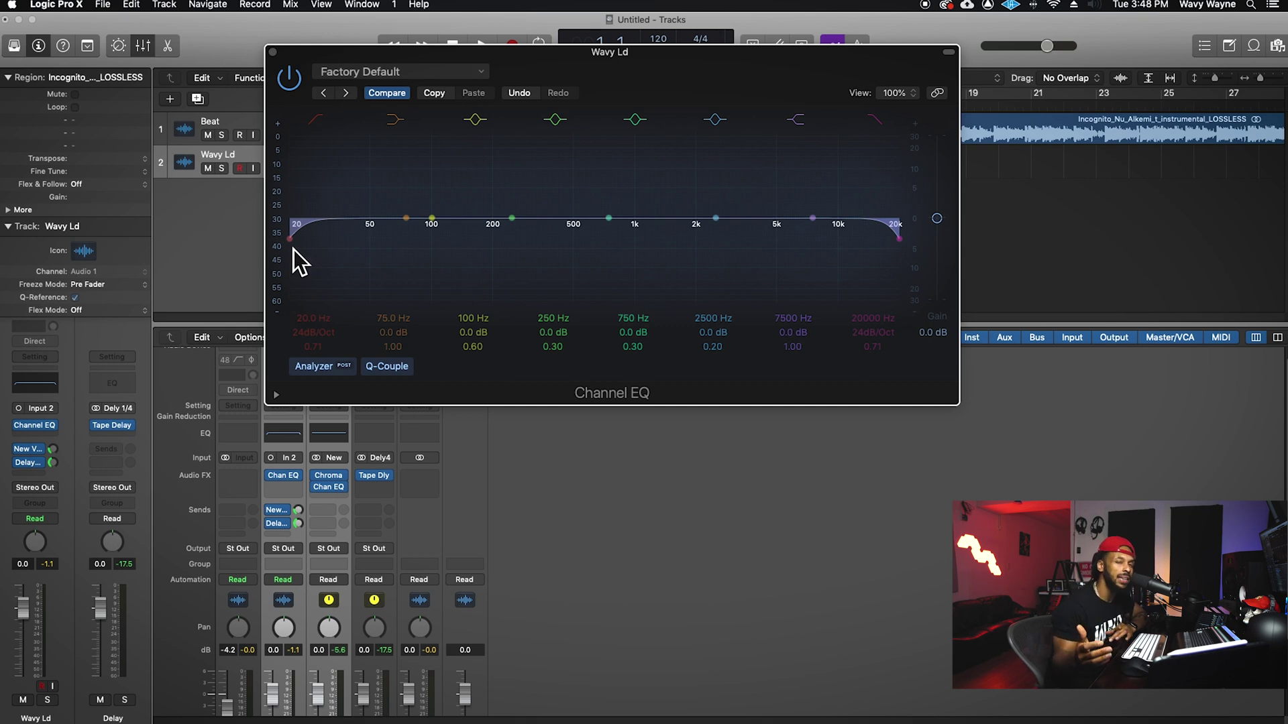
# Set the low-cut frequency of the Wavy Ld Channel EQ to 80 Hz.
pyautogui.moveTo(296, 247); pyautogui.dragTo(394, 243)
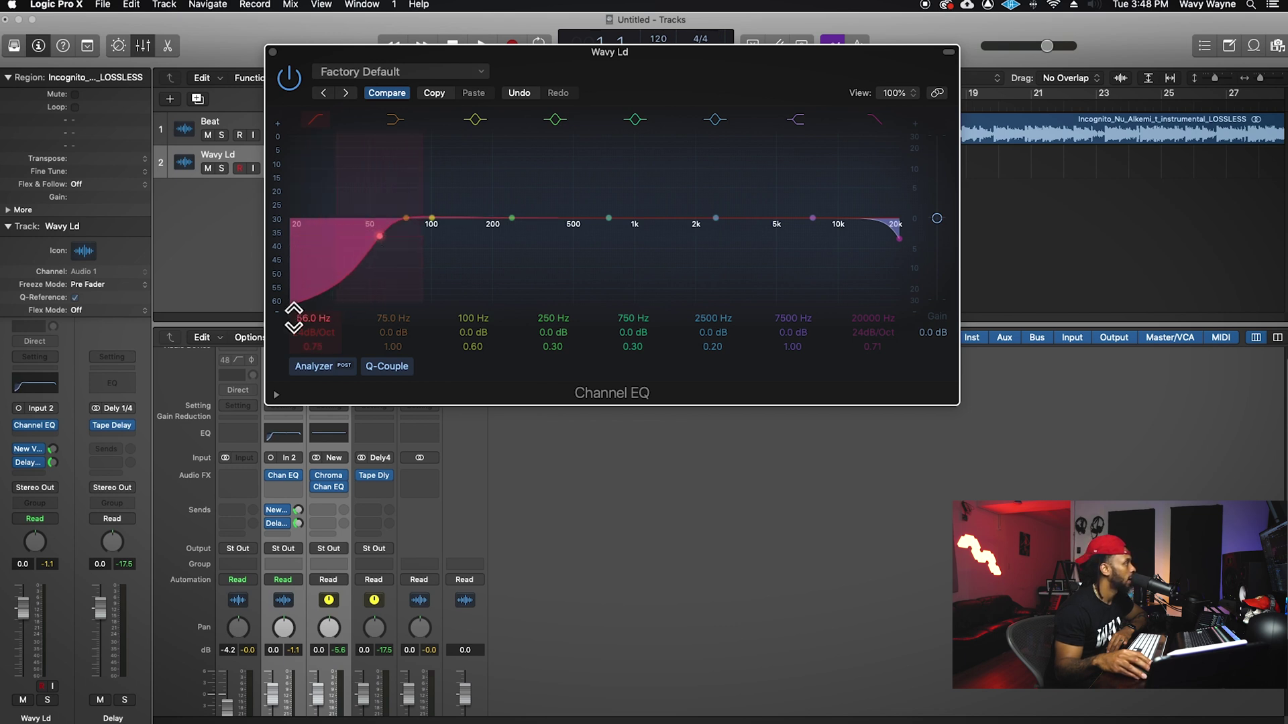
pyautogui.write('80')
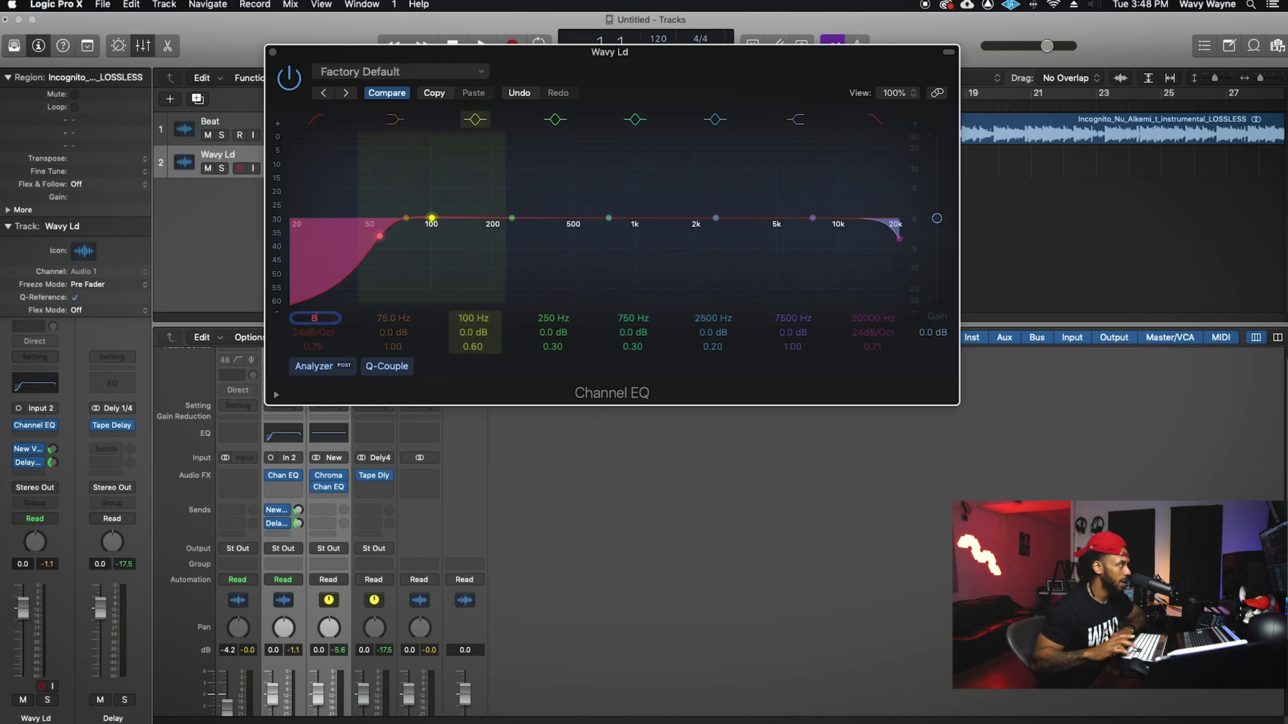
pyautogui.press('Return')
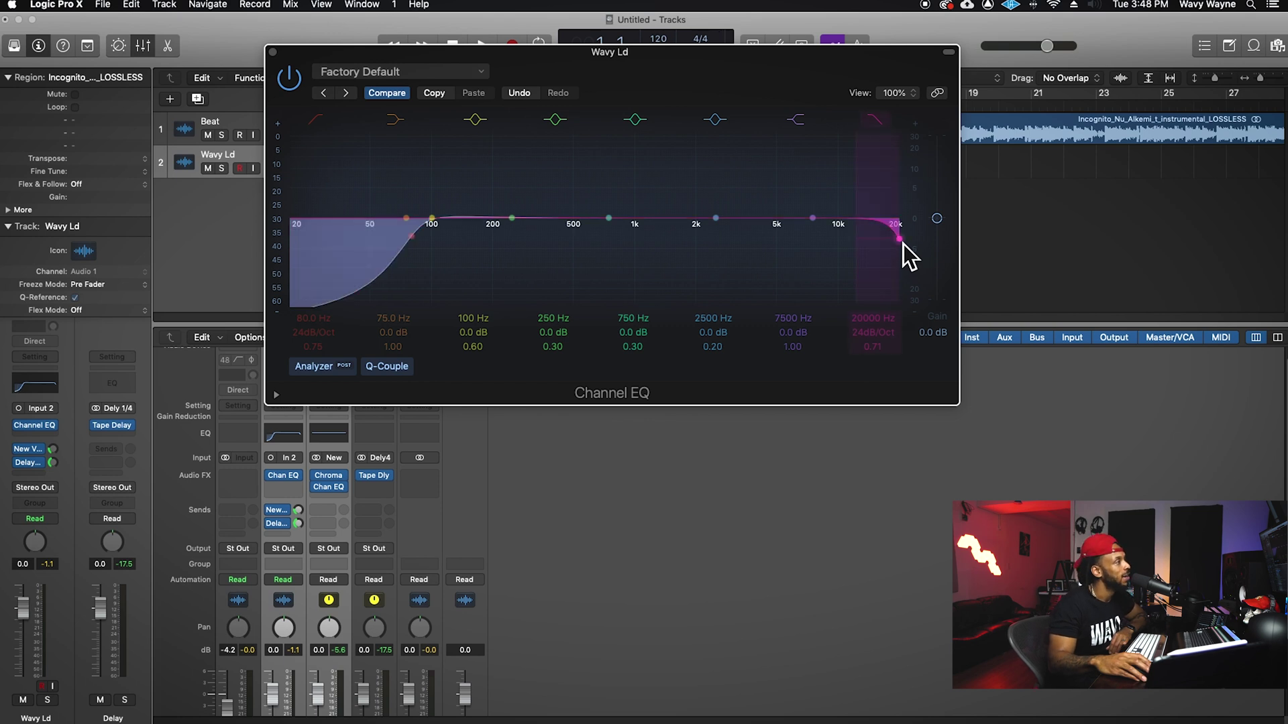
# Lower the Channel EQ's high-cut frequency to about 14200 Hz with a Q of about 0.67, and close the EQ.
pyautogui.moveTo(886, 243); pyautogui.dragTo(854, 244)
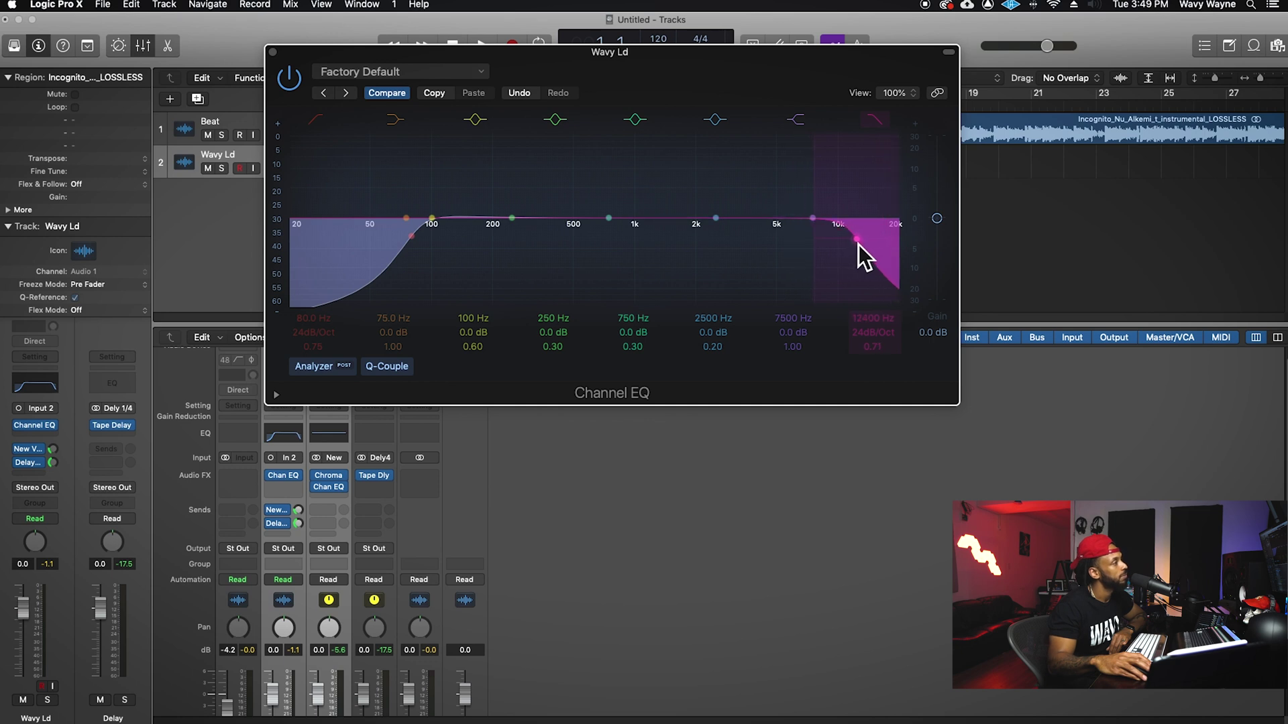
pyautogui.moveTo(864, 244); pyautogui.dragTo(871, 244)
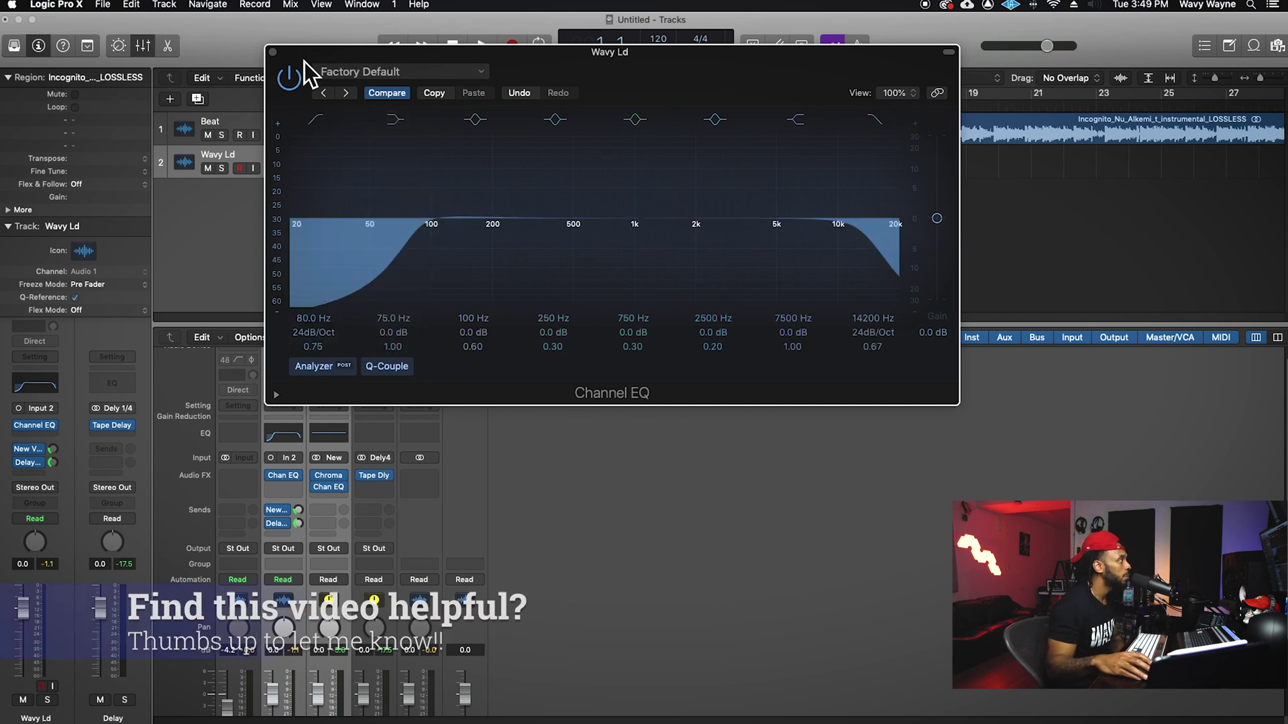
pyautogui.click(273, 53)
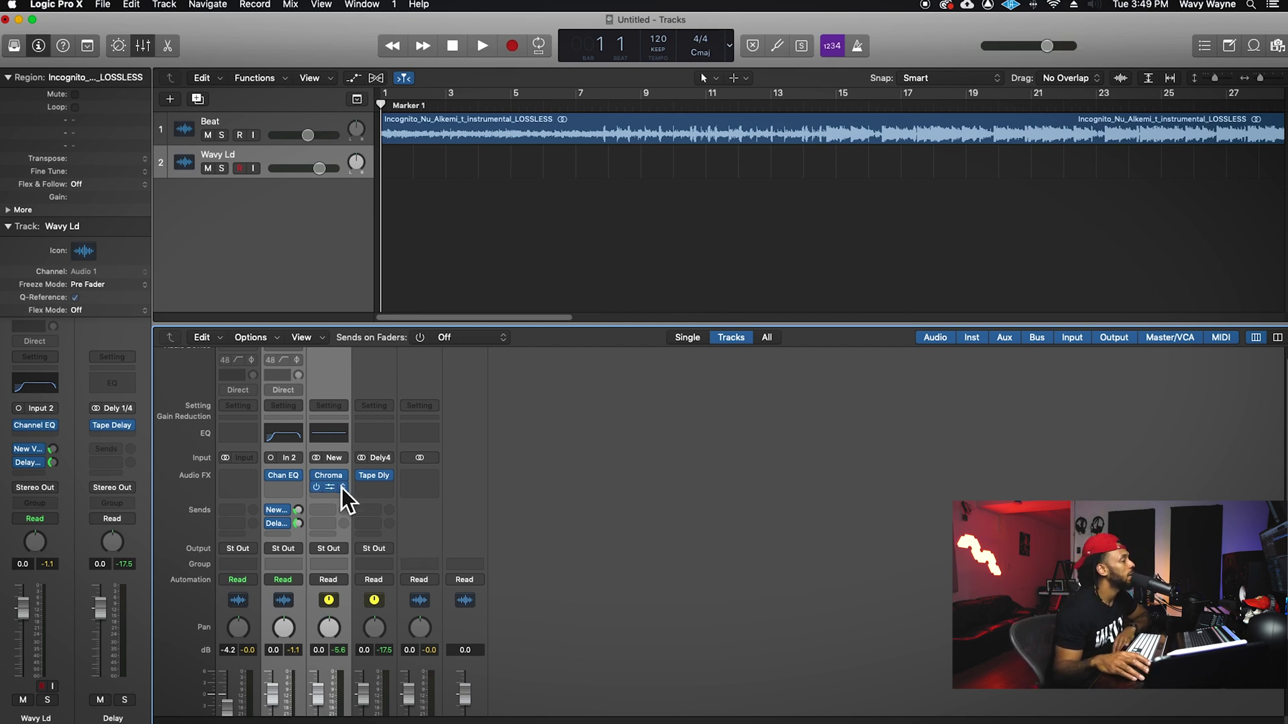
# Insert a mono DeEsser 2 below the Channel EQ on the Wavy Ld channel.
pyautogui.click(287, 488)
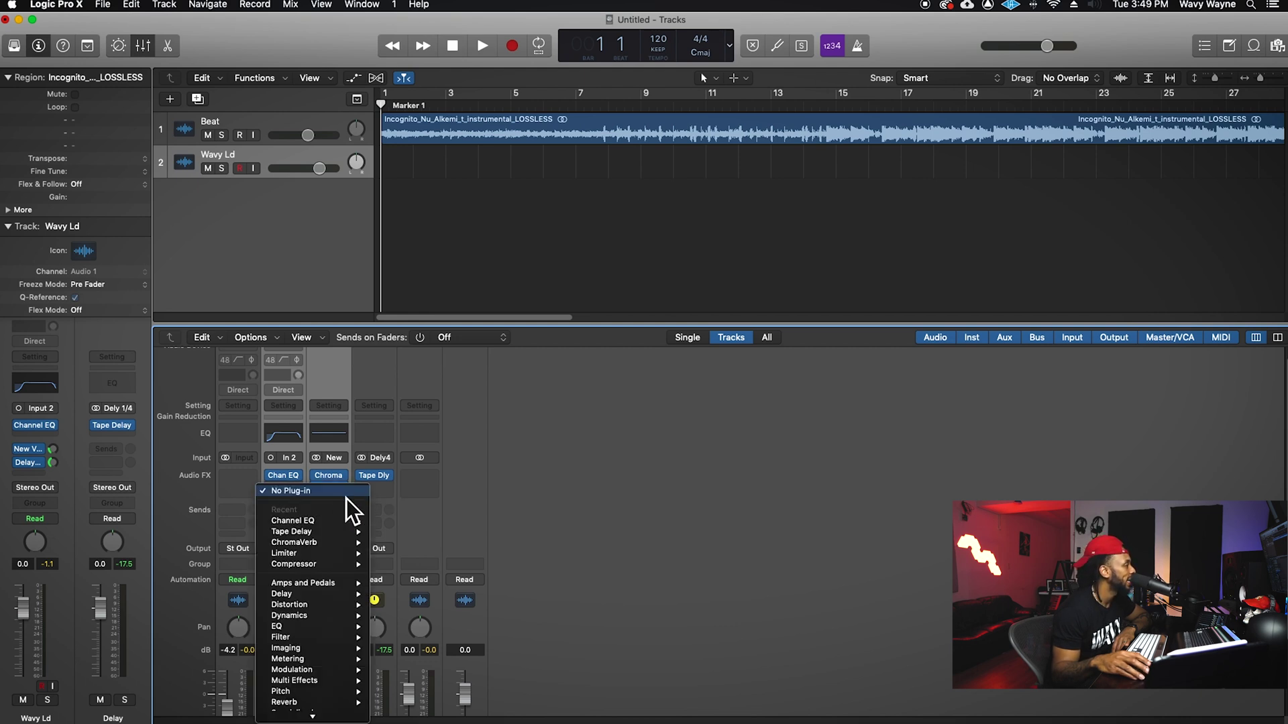
pyautogui.moveTo(343, 617)
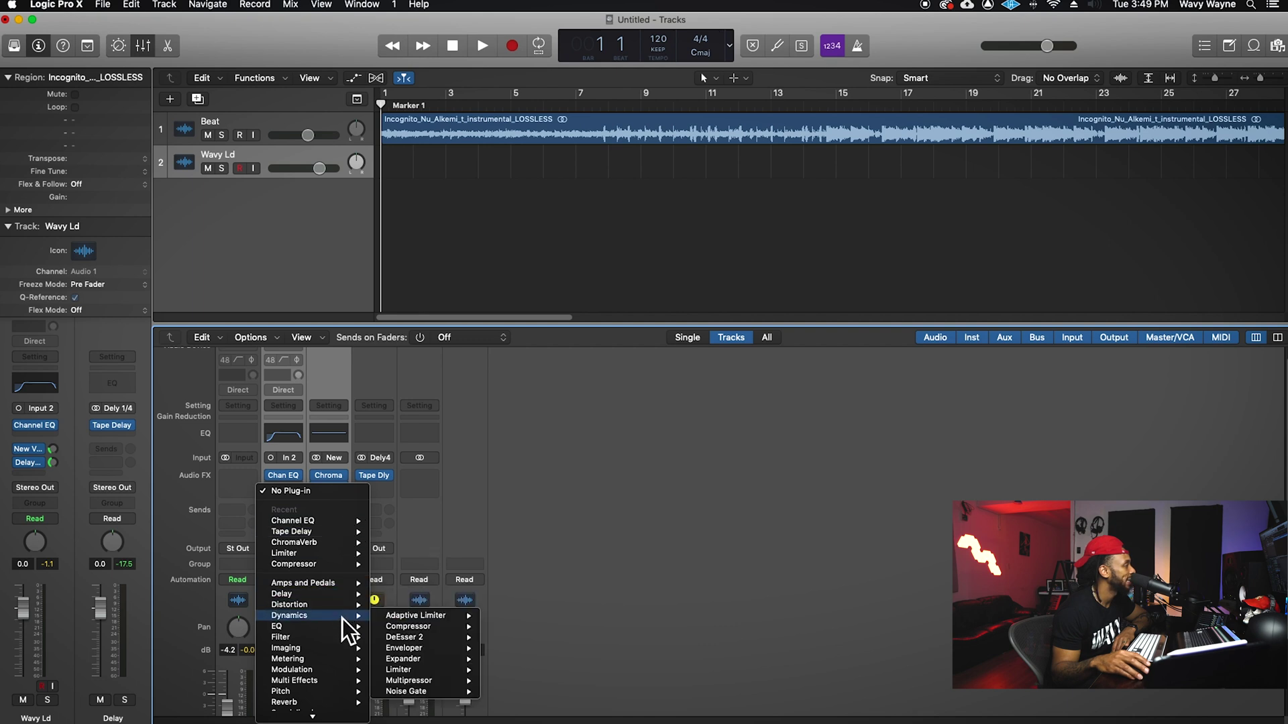
pyautogui.moveTo(445, 639)
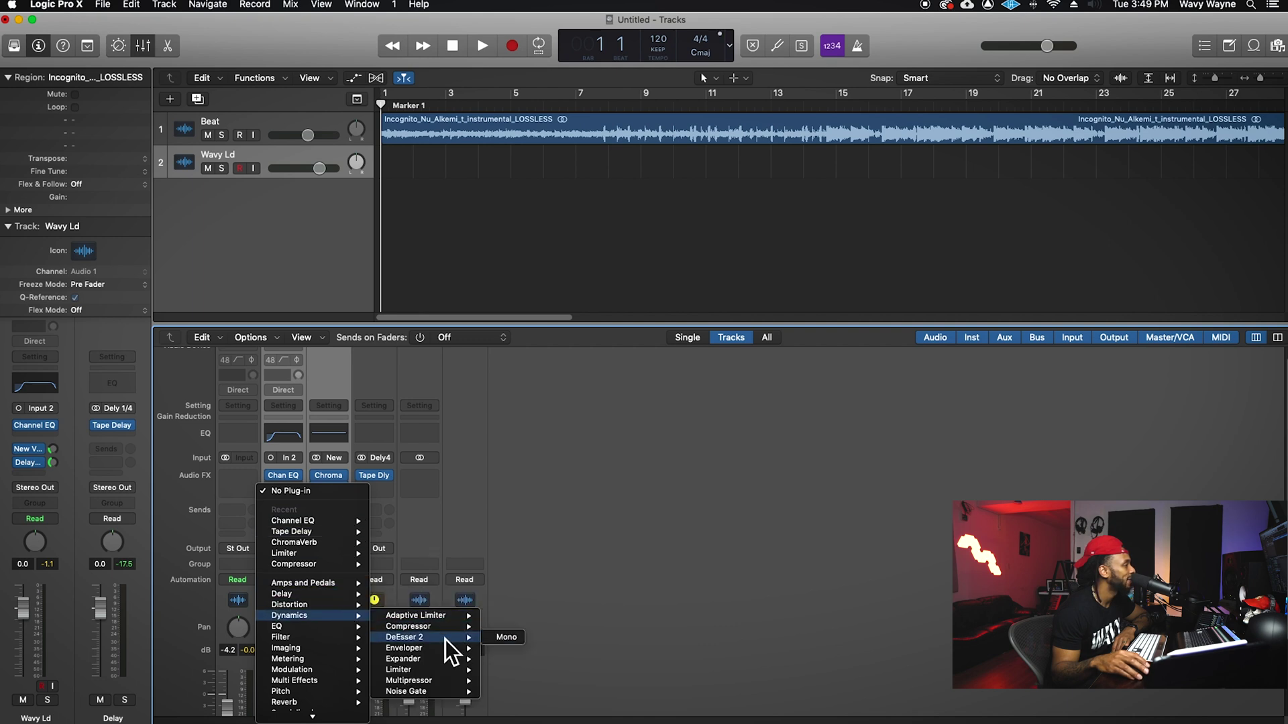
pyautogui.click(499, 641)
pyautogui.moveTo(285, 49); pyautogui.dragTo(781, 103)
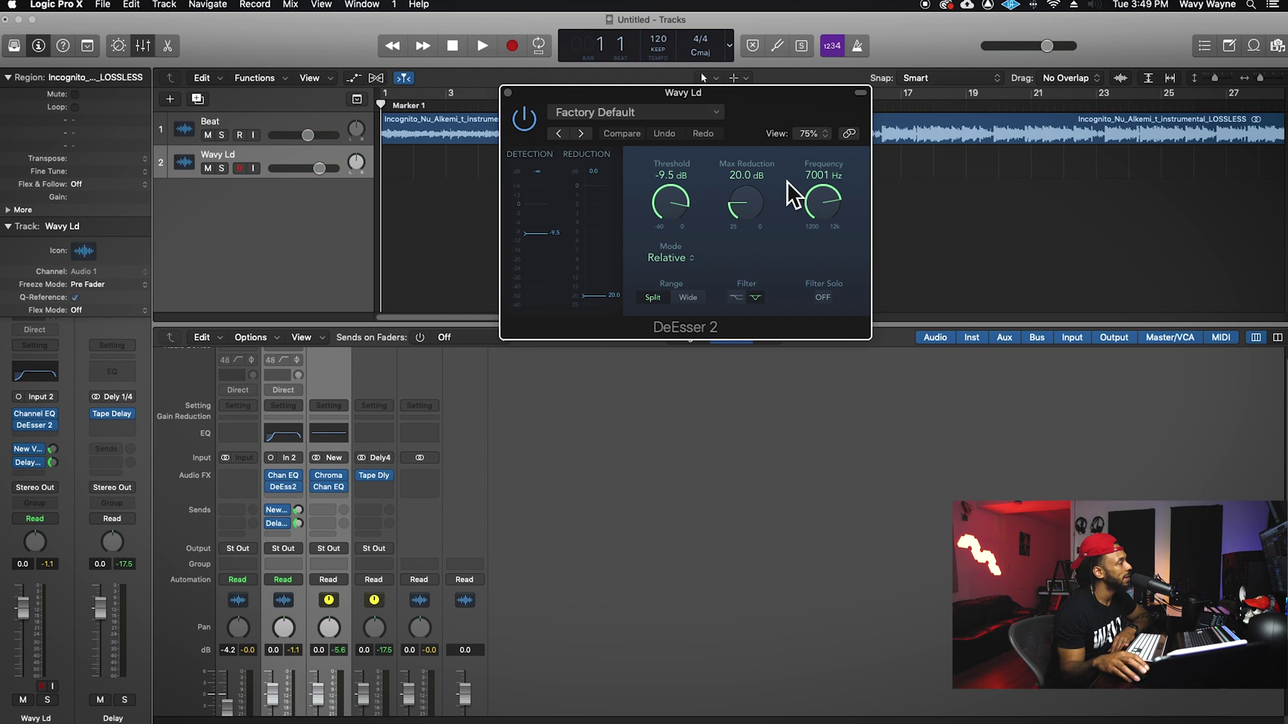
# Lower the DeEsser 2 threshold to about -11.1 dB and close the plug-in.
pyautogui.moveTo(679, 207)
pyautogui.mouseDown()
pyautogui.moveTo(679, 219)
pyautogui.moveTo(686, 210)
pyautogui.mouseUp()
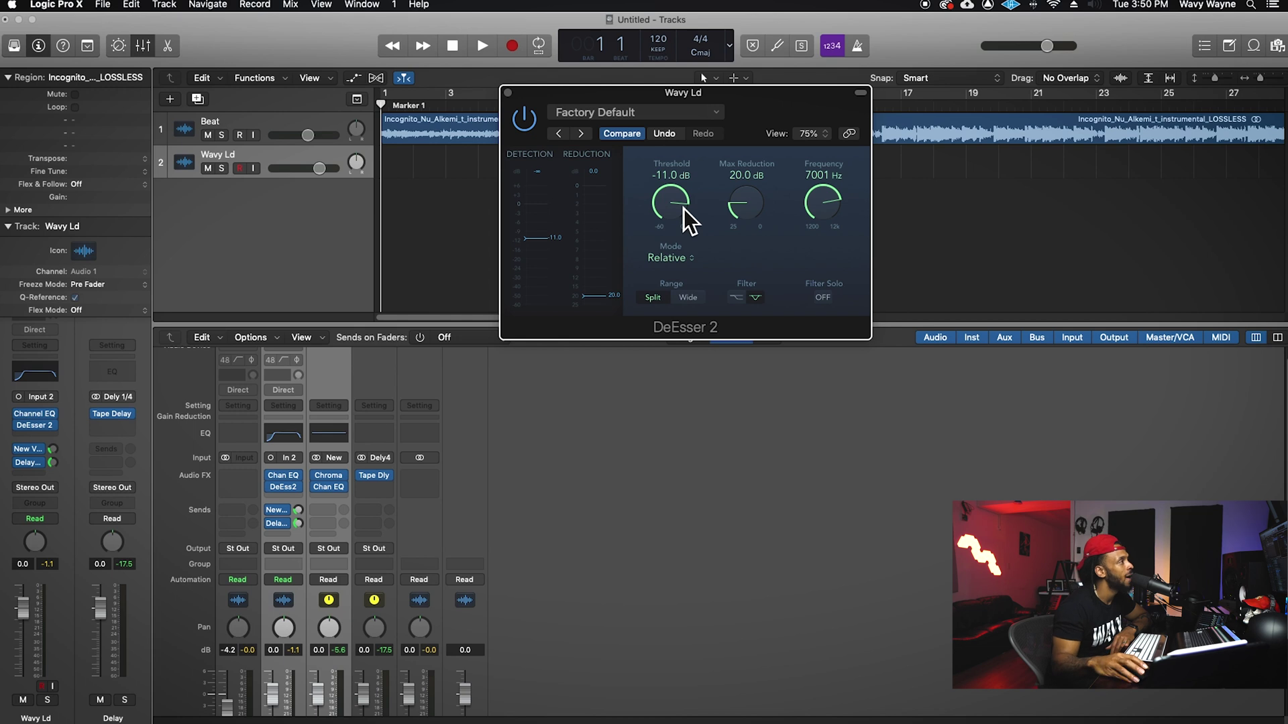
pyautogui.moveTo(685, 209); pyautogui.dragTo(682, 210)
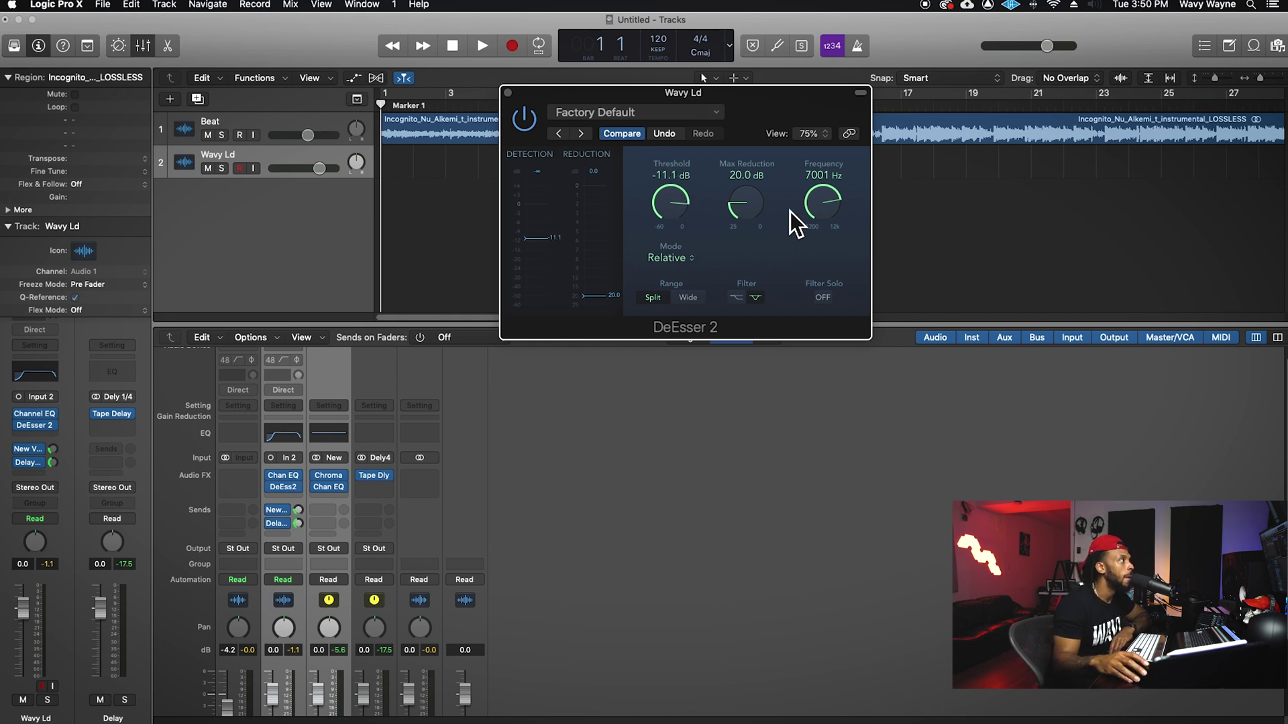
pyautogui.click(511, 96)
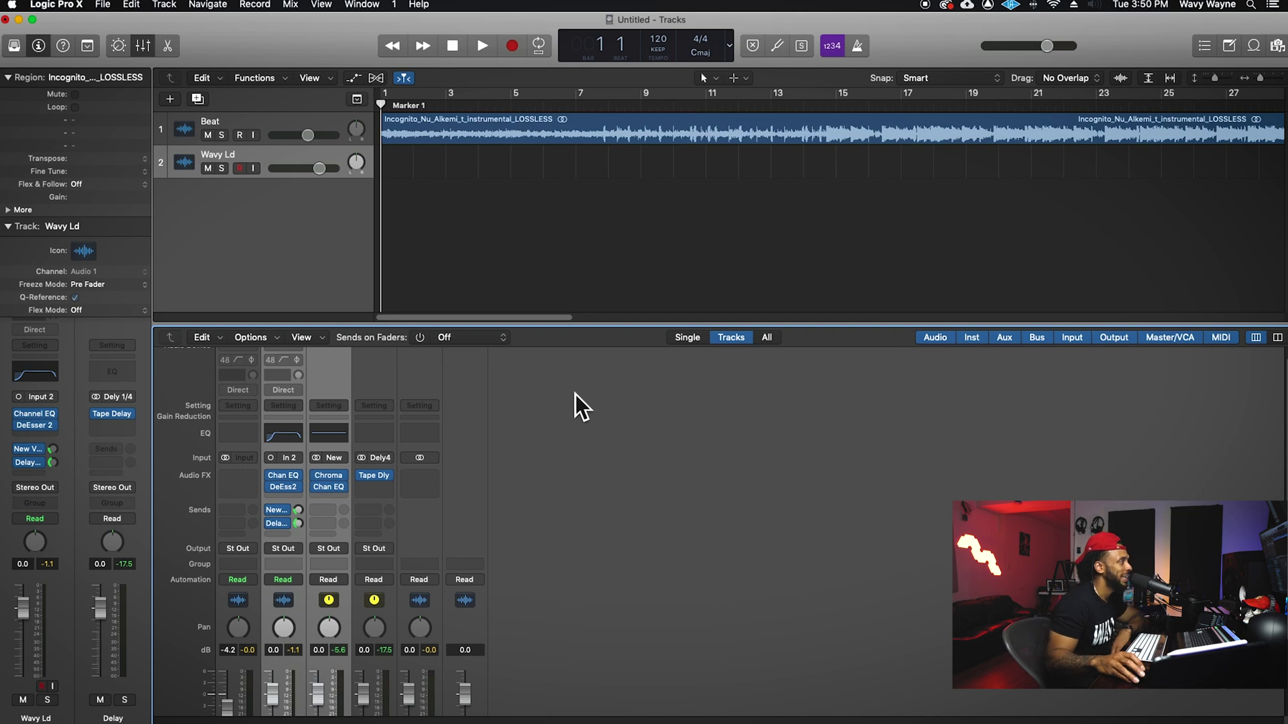
# Insert a mono Compressor below the DeEsser 2 on the Wavy Ld channel.
pyautogui.scroll(-1, 574, 399)
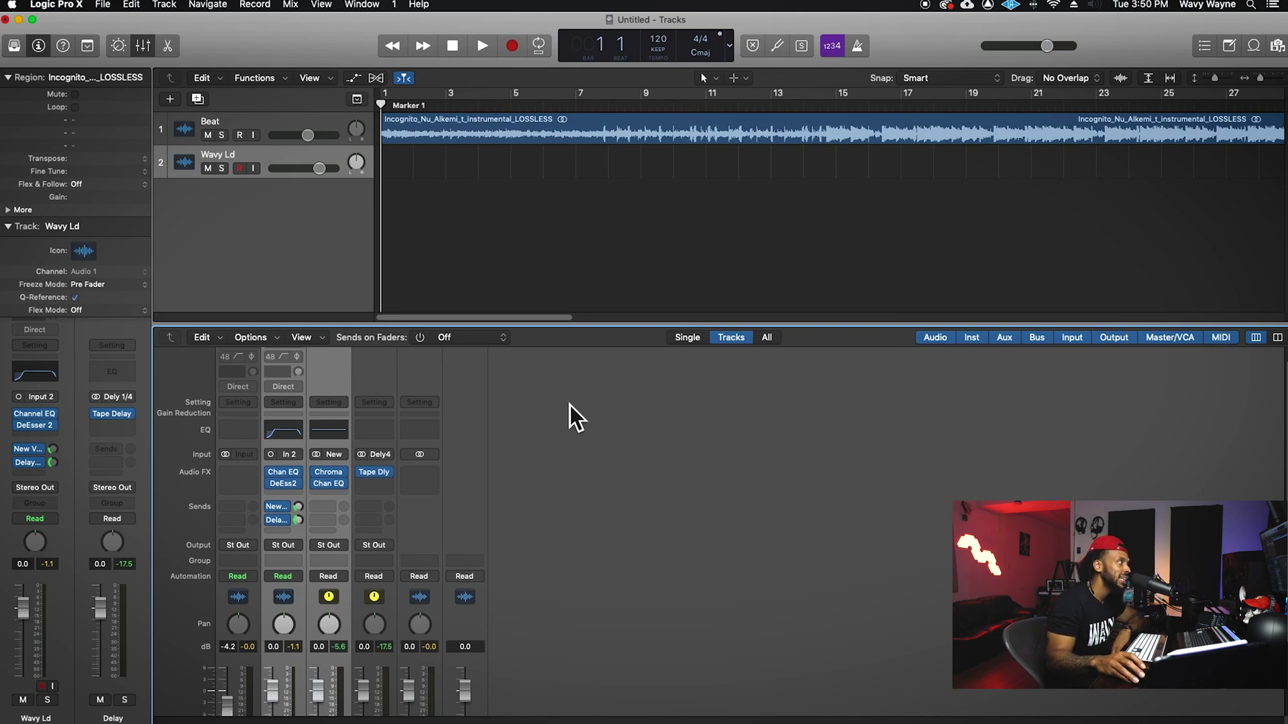
pyautogui.click(283, 498)
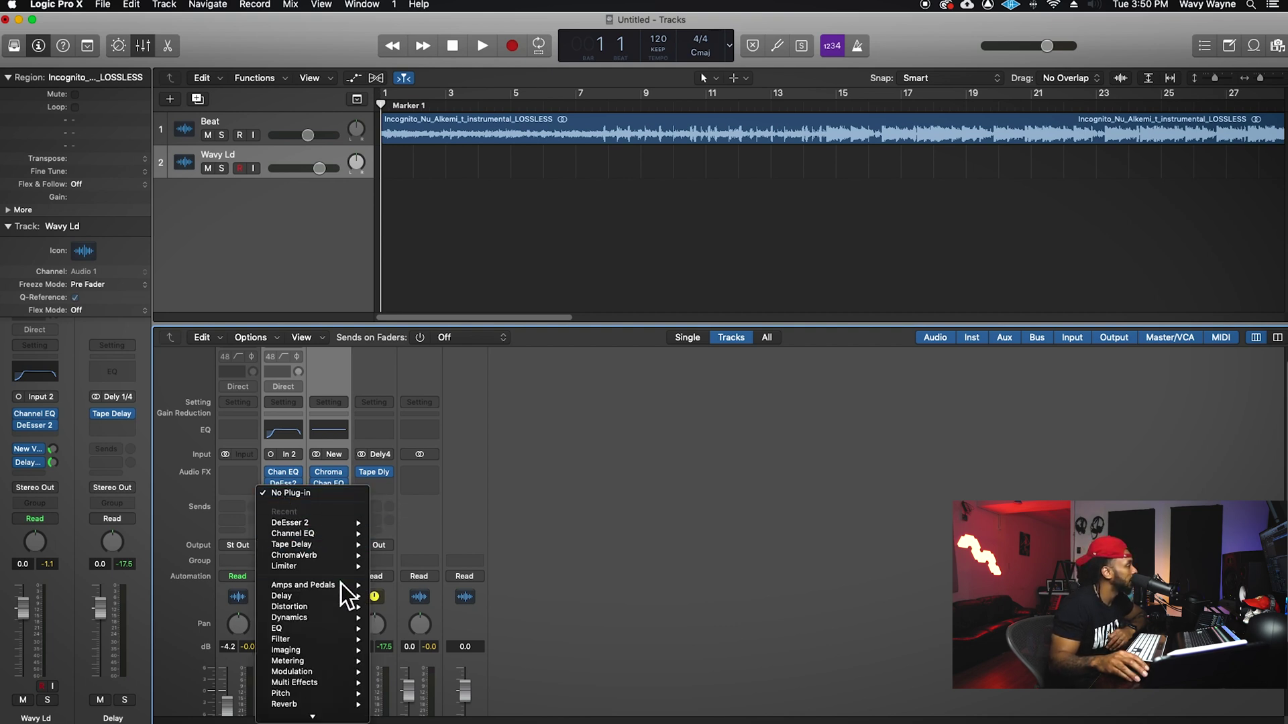
pyautogui.moveTo(345, 619)
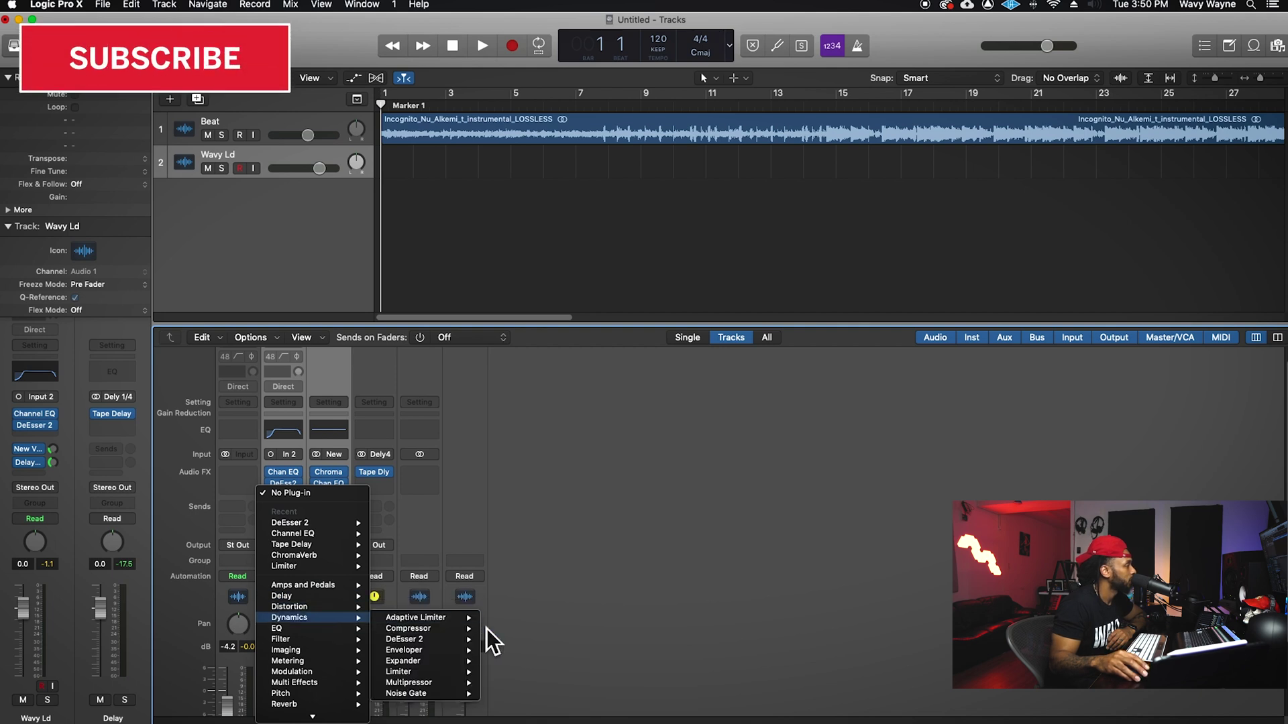
pyautogui.moveTo(435, 629)
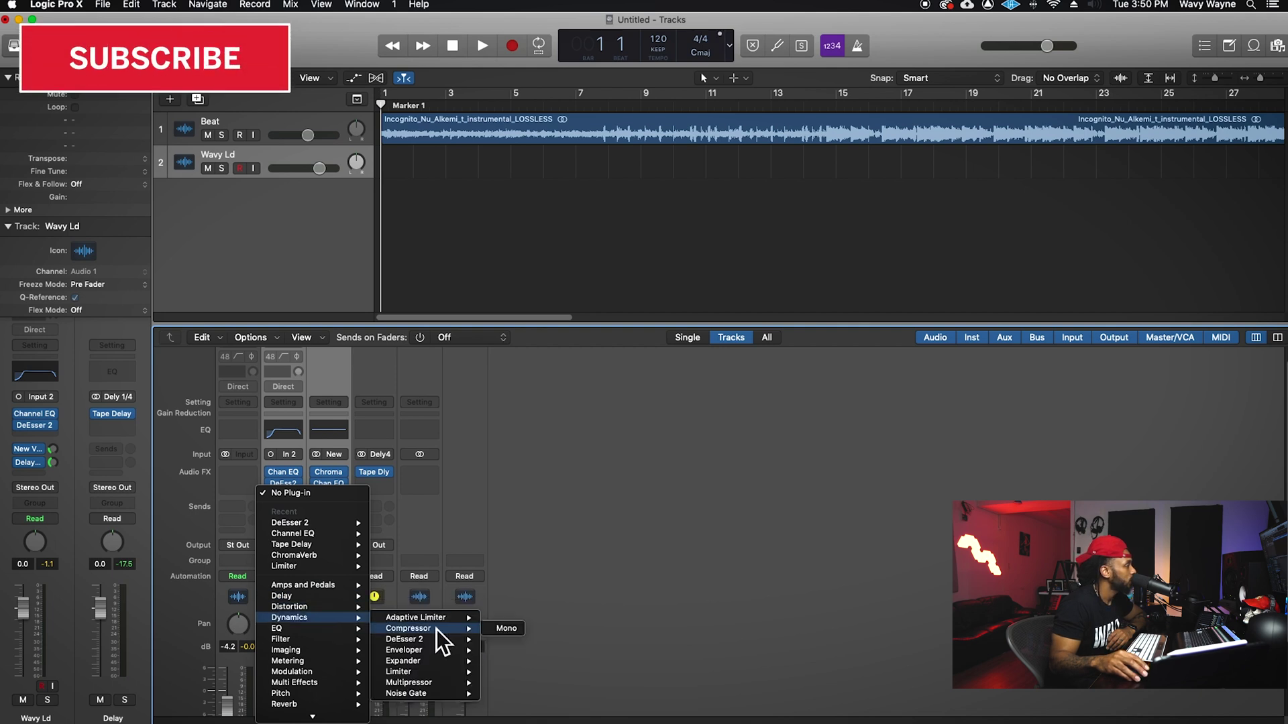
pyautogui.click(514, 634)
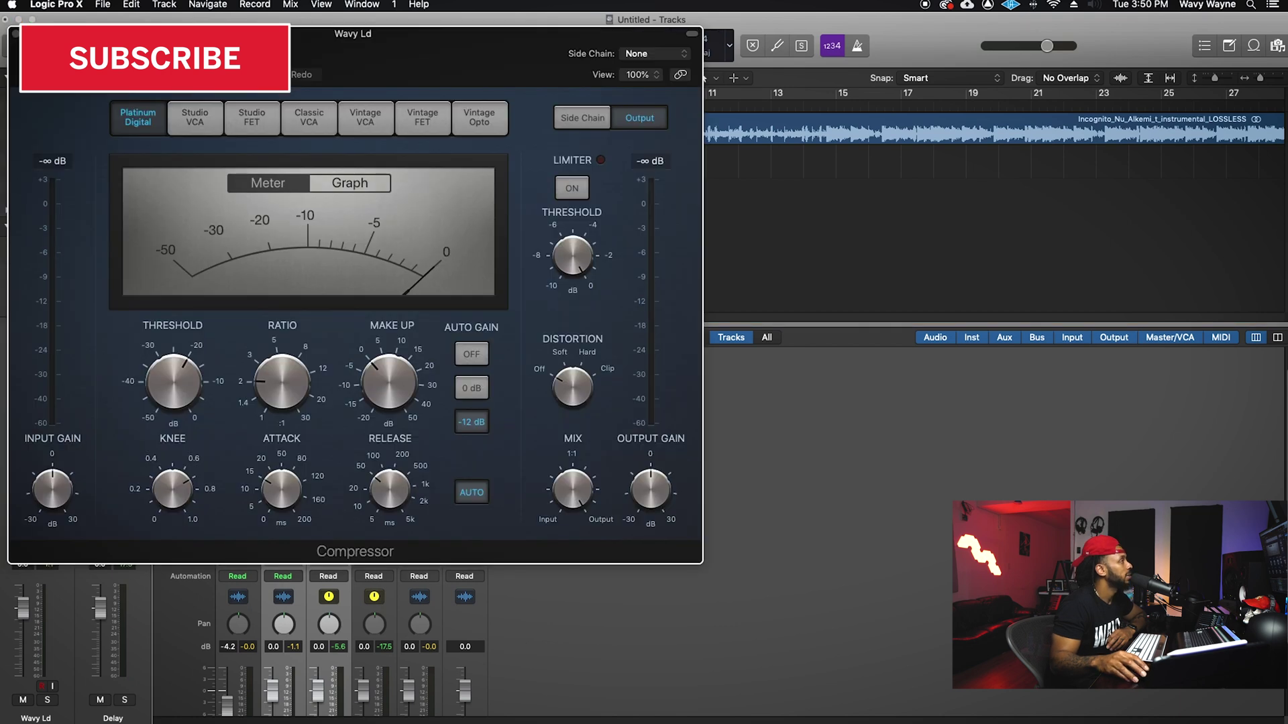
pyautogui.moveTo(463, 34); pyautogui.dragTo(643, 56)
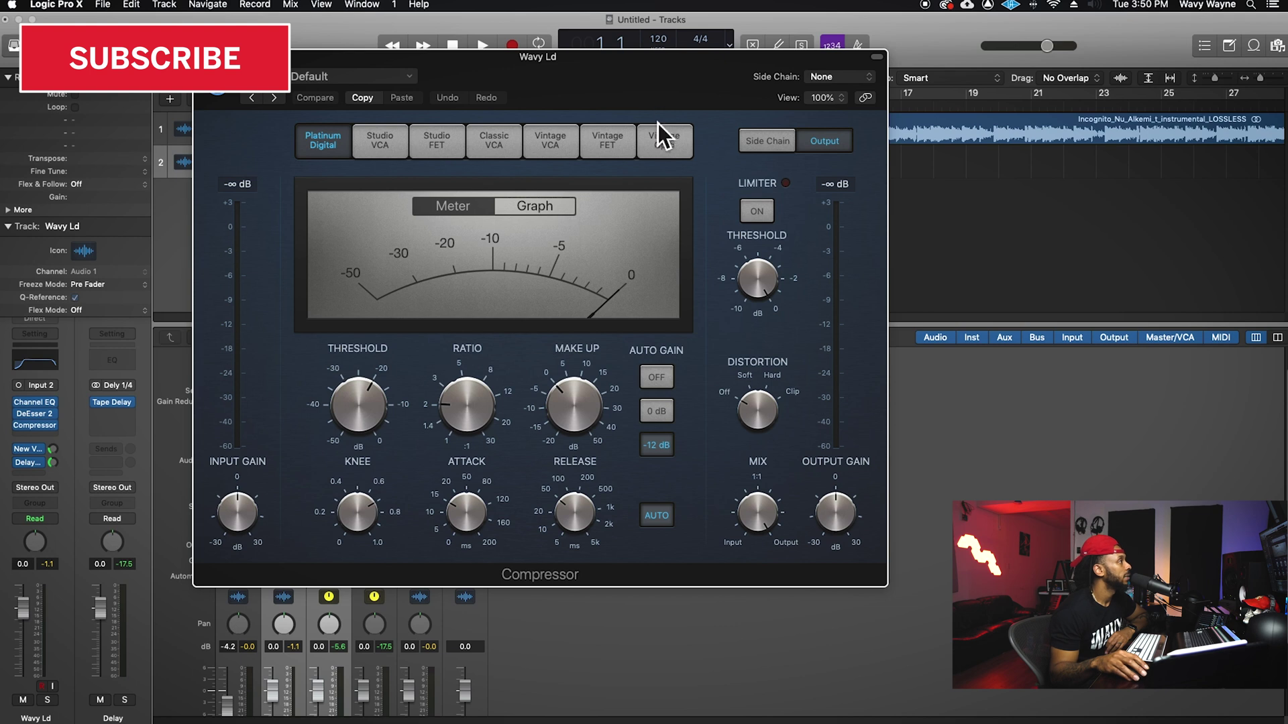
# Switch the Compressor to the Vintage FET model, raise its ratio to about 3.6:1, and close it.
pyautogui.click(618, 143)
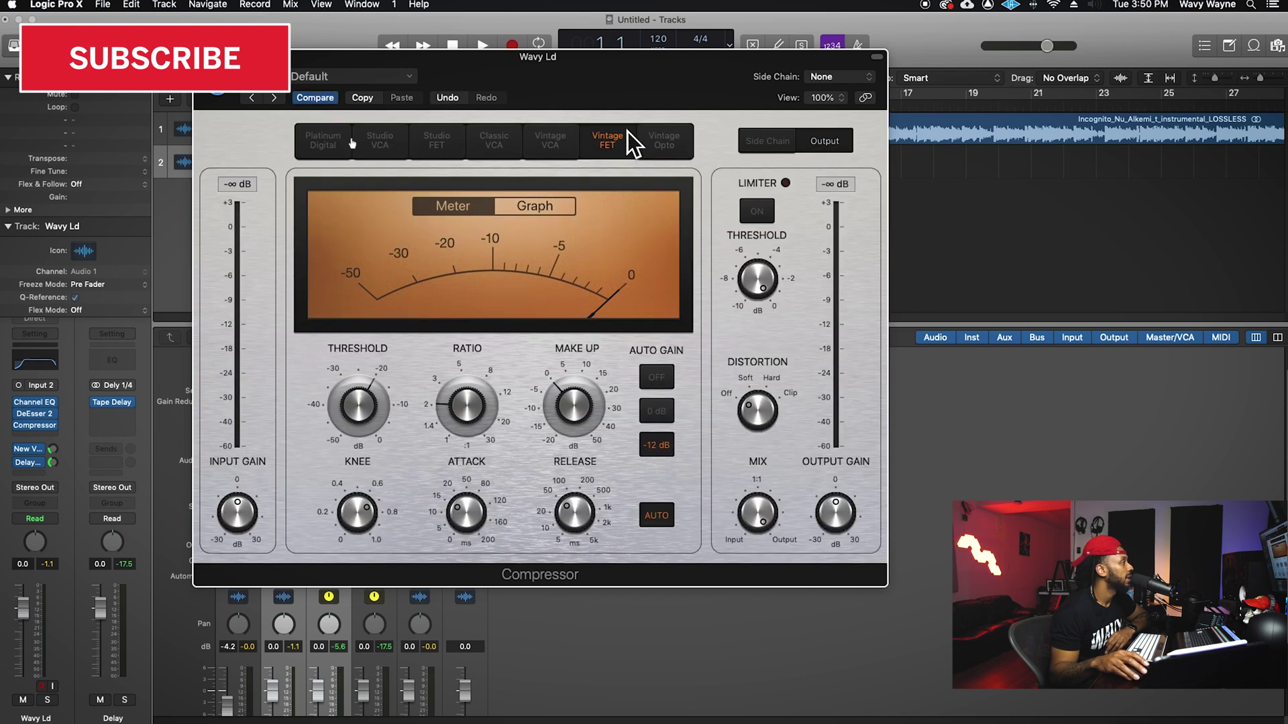
pyautogui.moveTo(451, 442)
pyautogui.moveTo(451, 428); pyautogui.dragTo(458, 399)
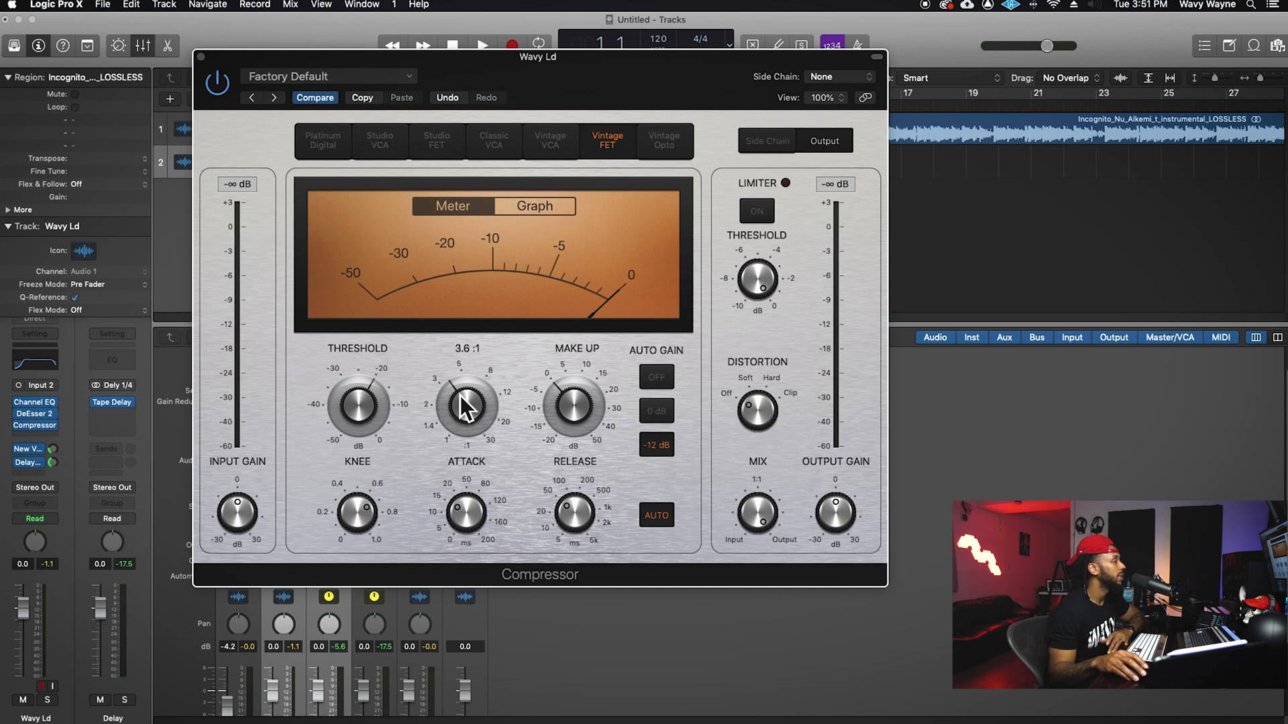
pyautogui.moveTo(472, 514)
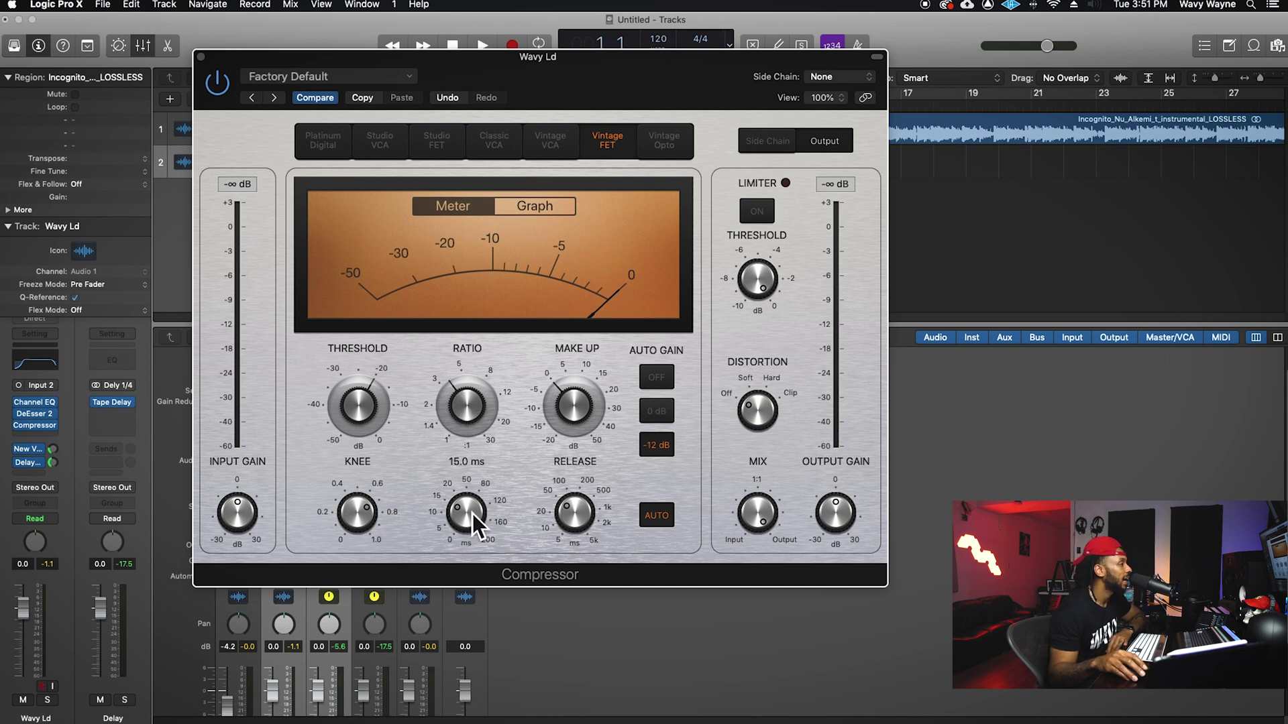
pyautogui.moveTo(576, 526)
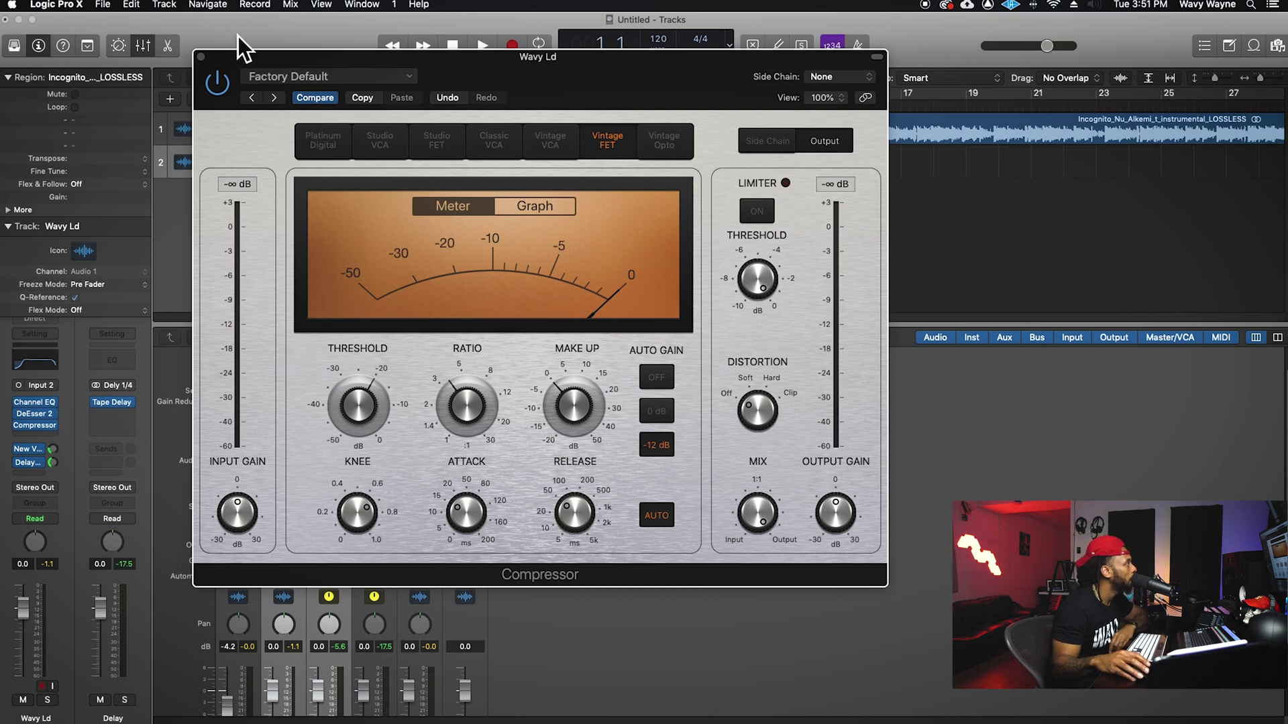
pyautogui.click(203, 57)
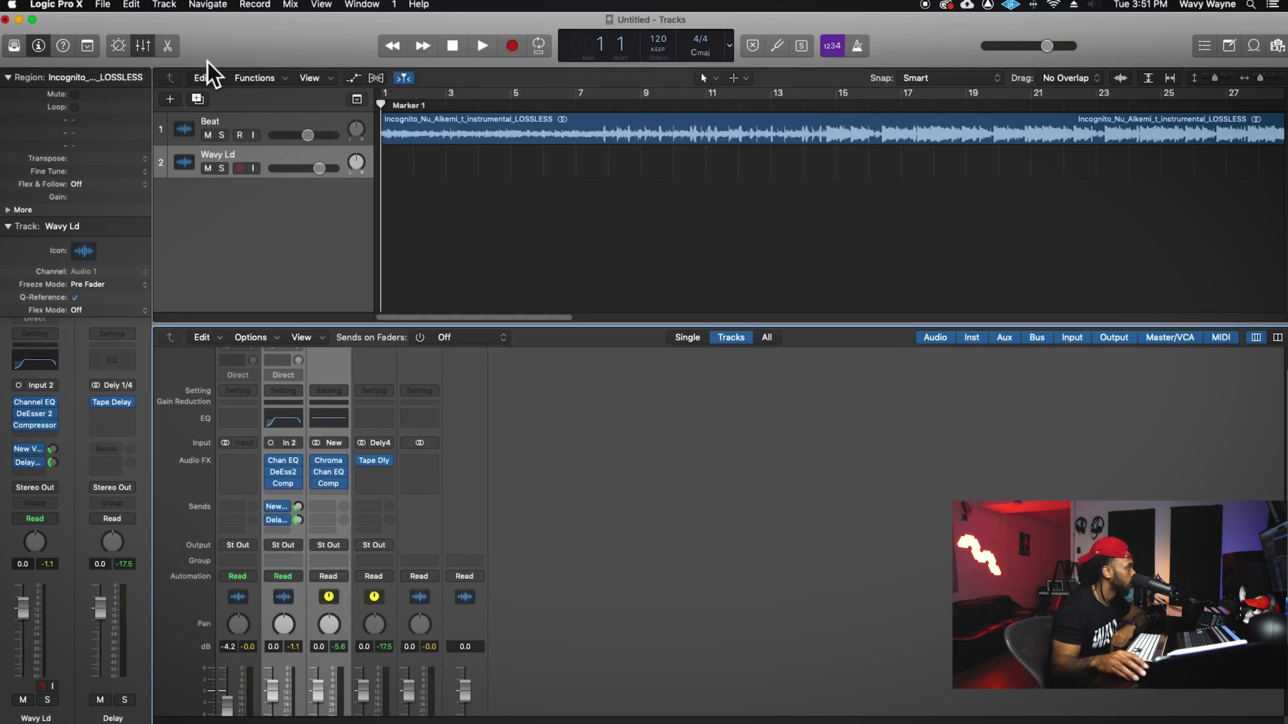
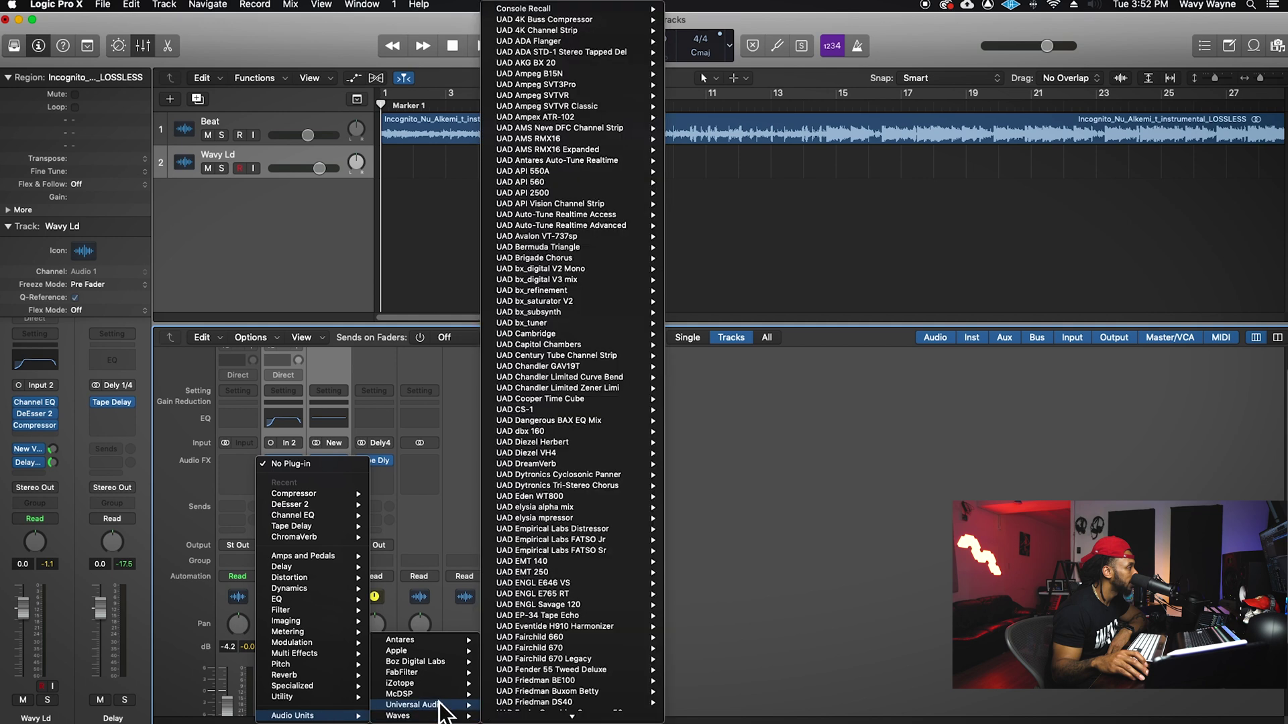
# Insert the Antares Auto-Tune EFX plug-in below the Compressor on the Wavy Ld channel and move its window clear of the mixer strips.
pyautogui.moveTo(421, 643)
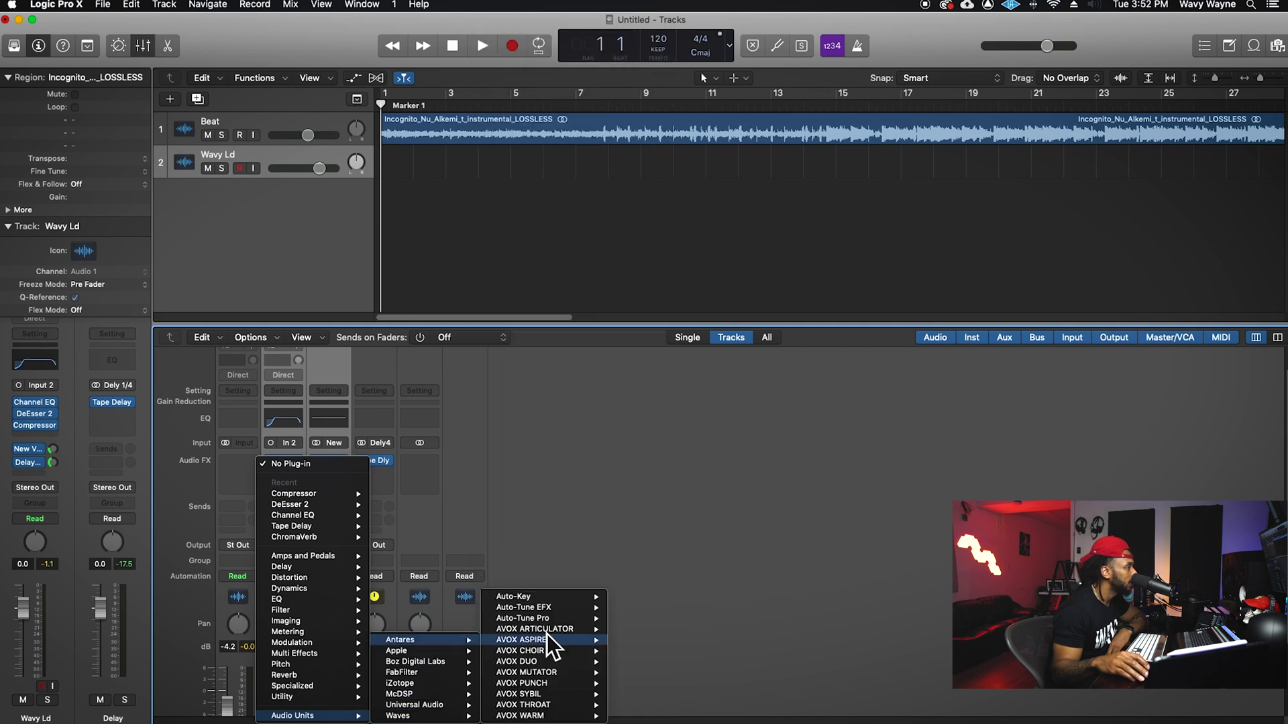
pyautogui.moveTo(564, 621)
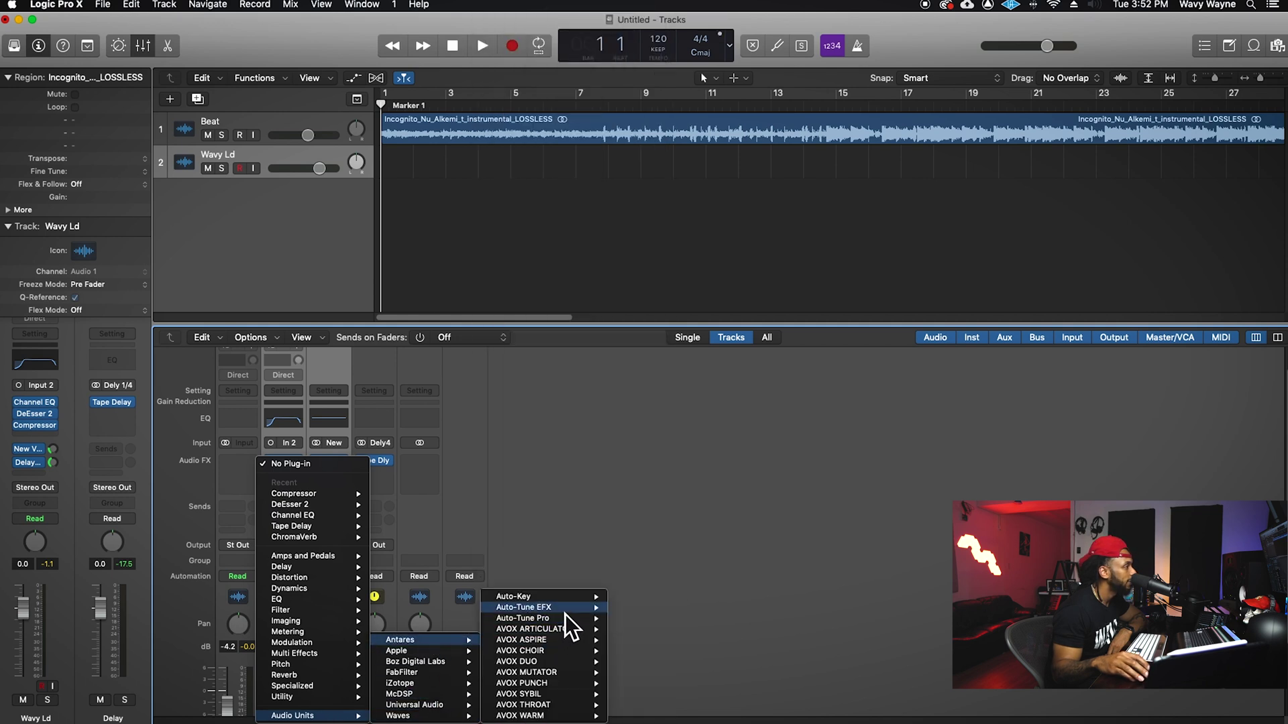
pyautogui.click(644, 610)
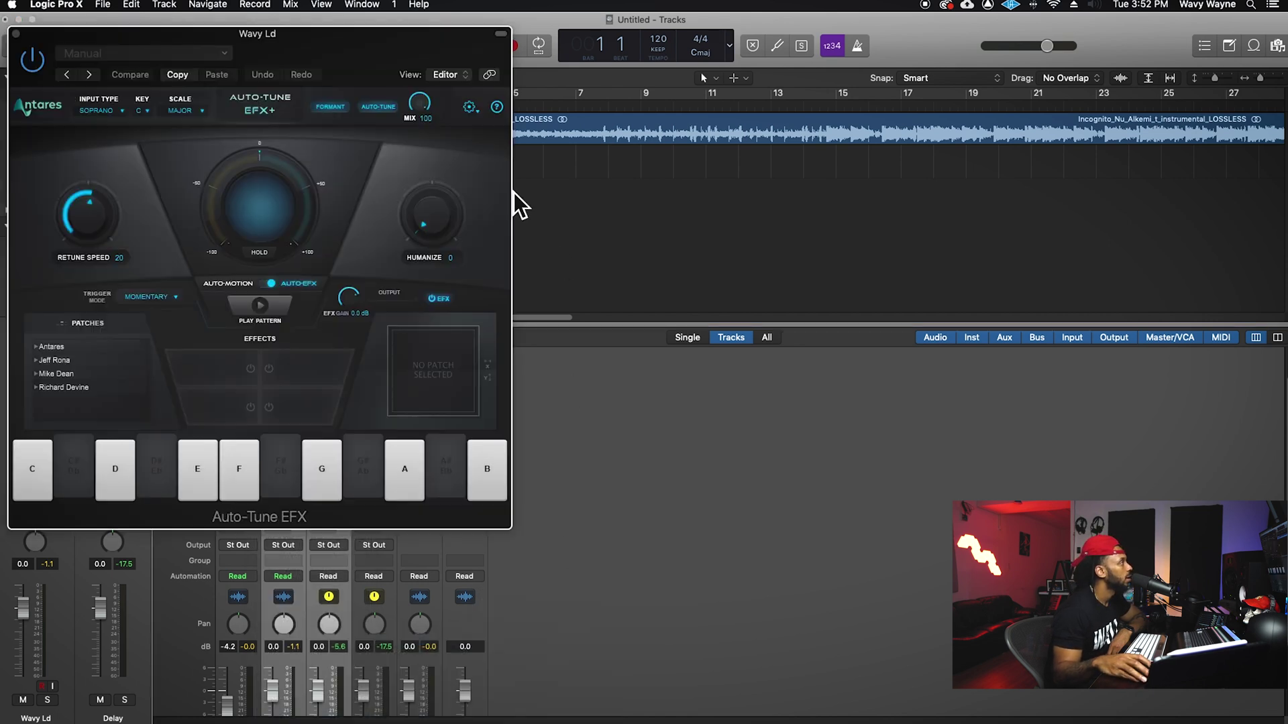
pyautogui.moveTo(406, 55); pyautogui.dragTo(1043, 272)
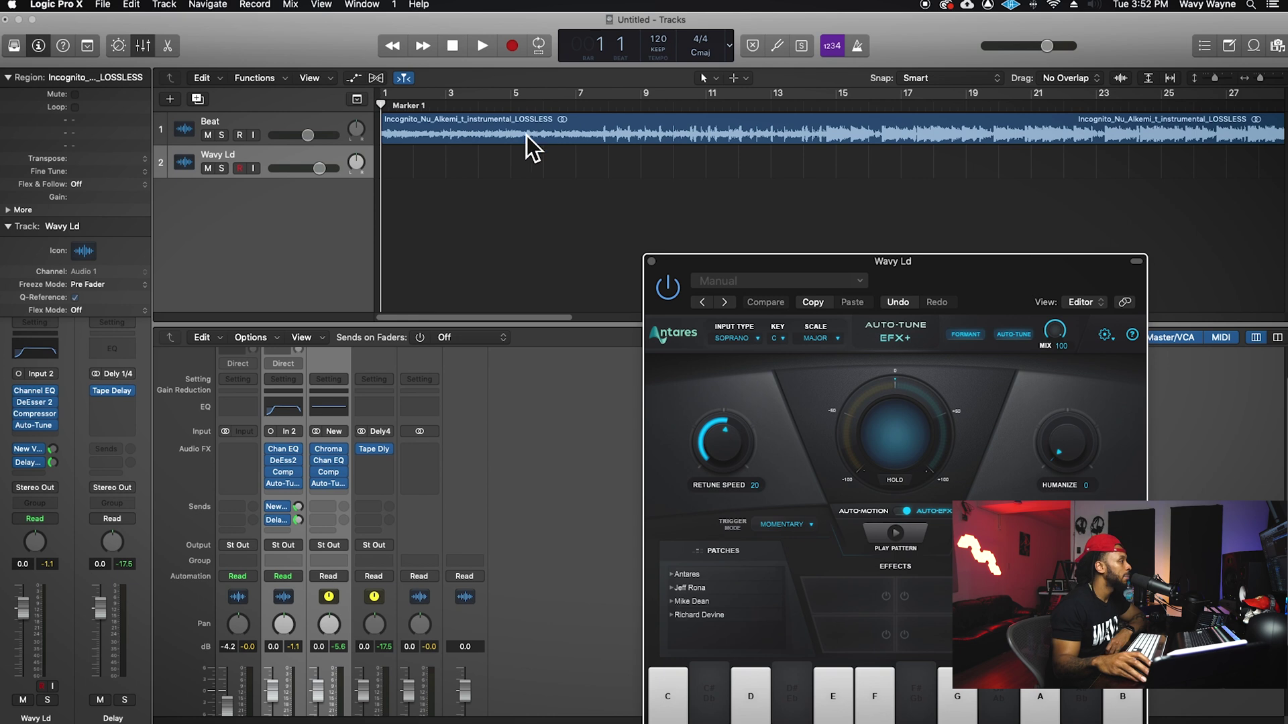
pyautogui.moveTo(1034, 280); pyautogui.dragTo(1016, 211)
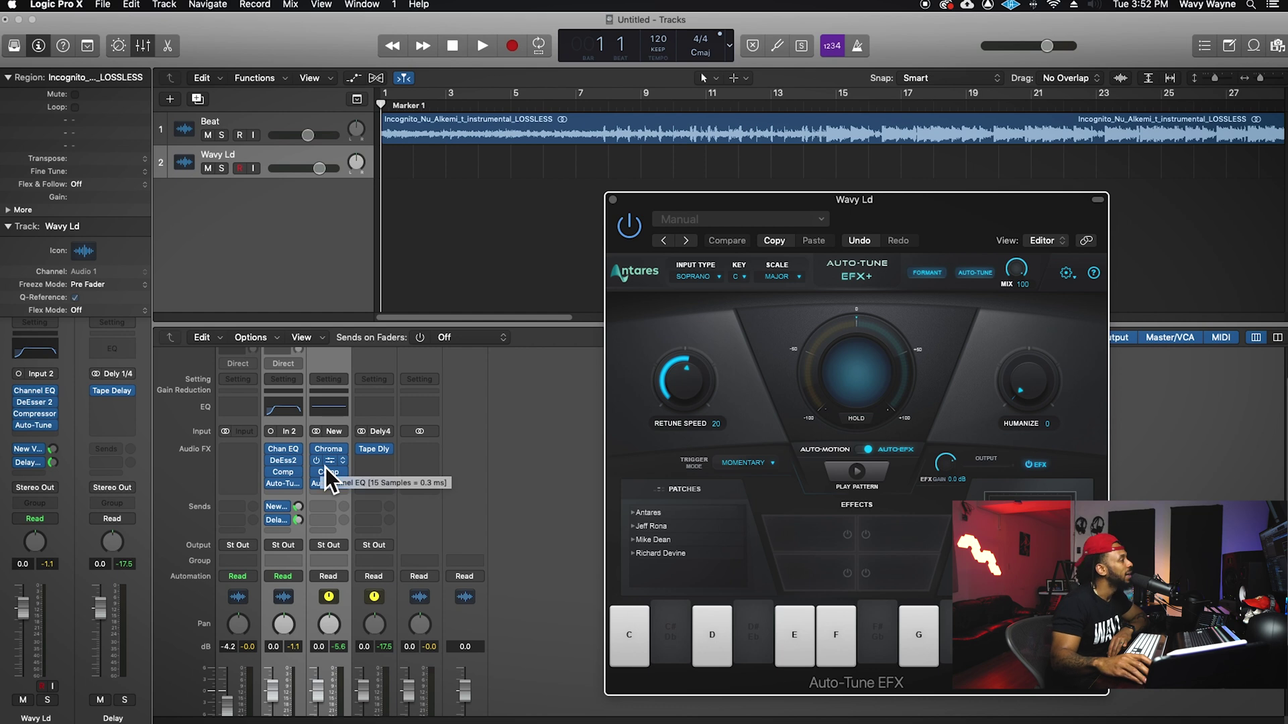
# Insert the Antares Auto-Key plug-in in the empty audio effect slot of the Beat channel.
pyautogui.click(232, 454)
pyautogui.moveTo(281, 624)
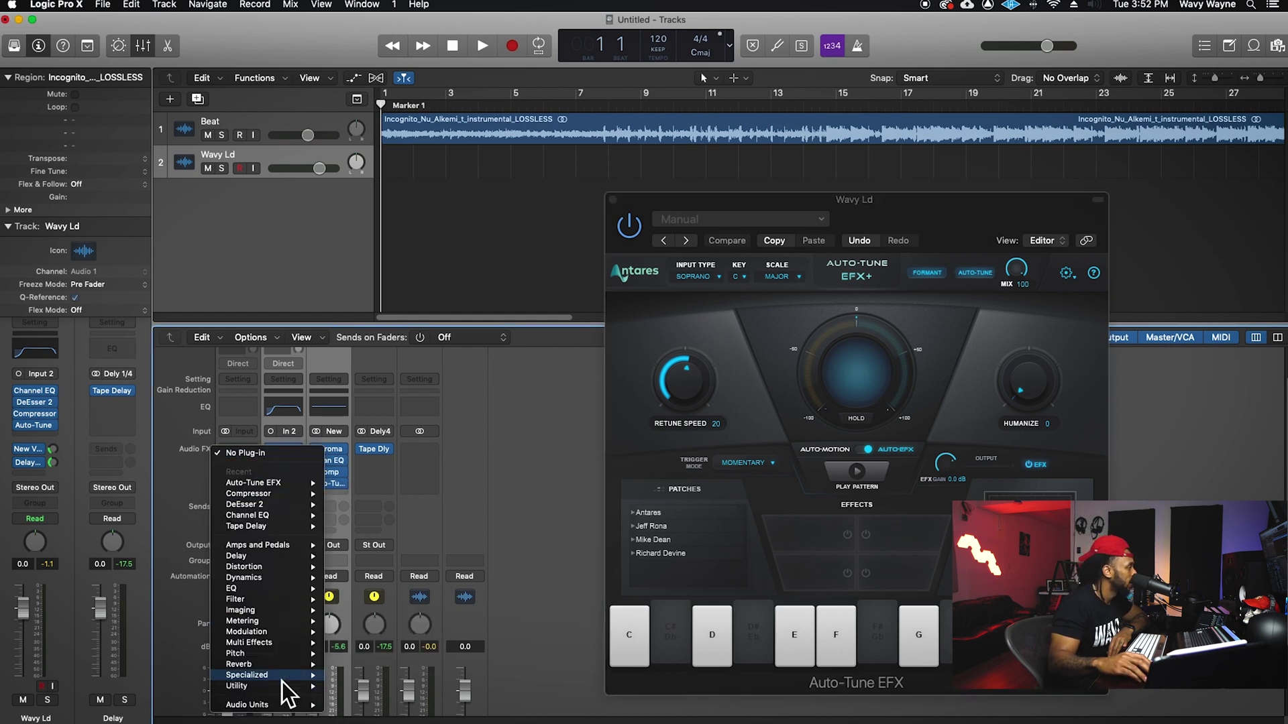
pyautogui.moveTo(263, 654)
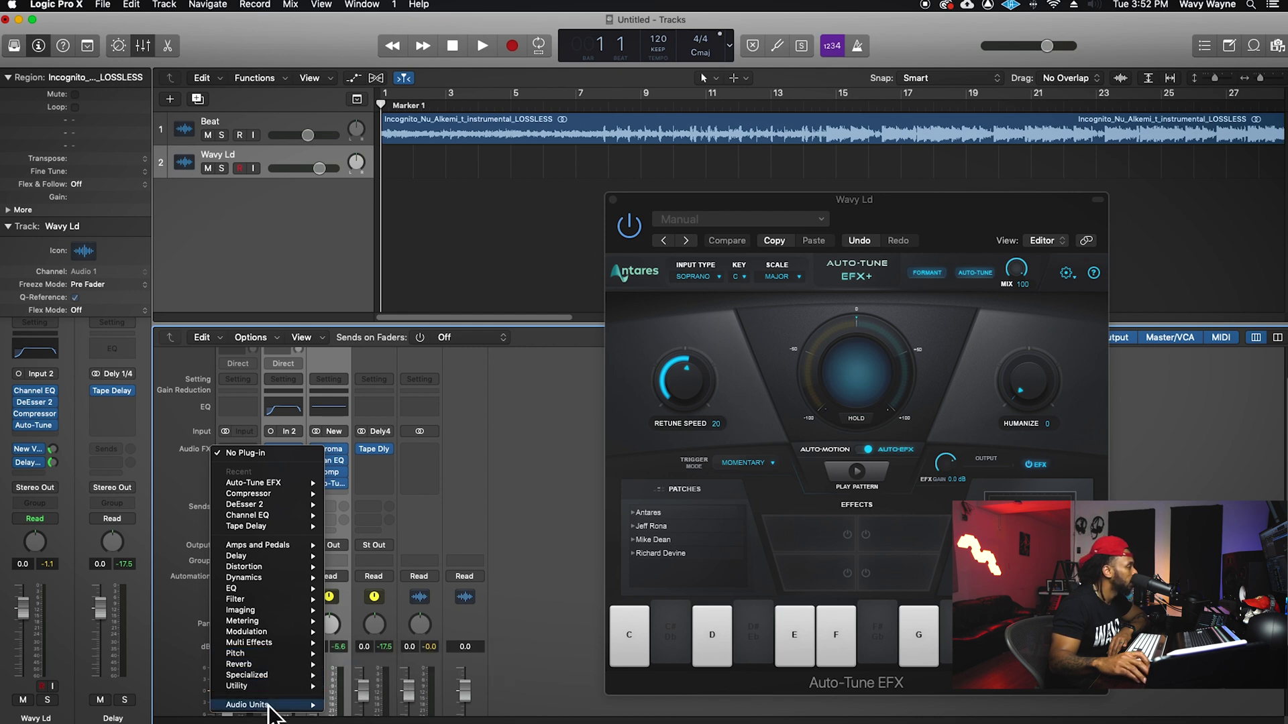
pyautogui.moveTo(268, 708)
pyautogui.moveTo(396, 632)
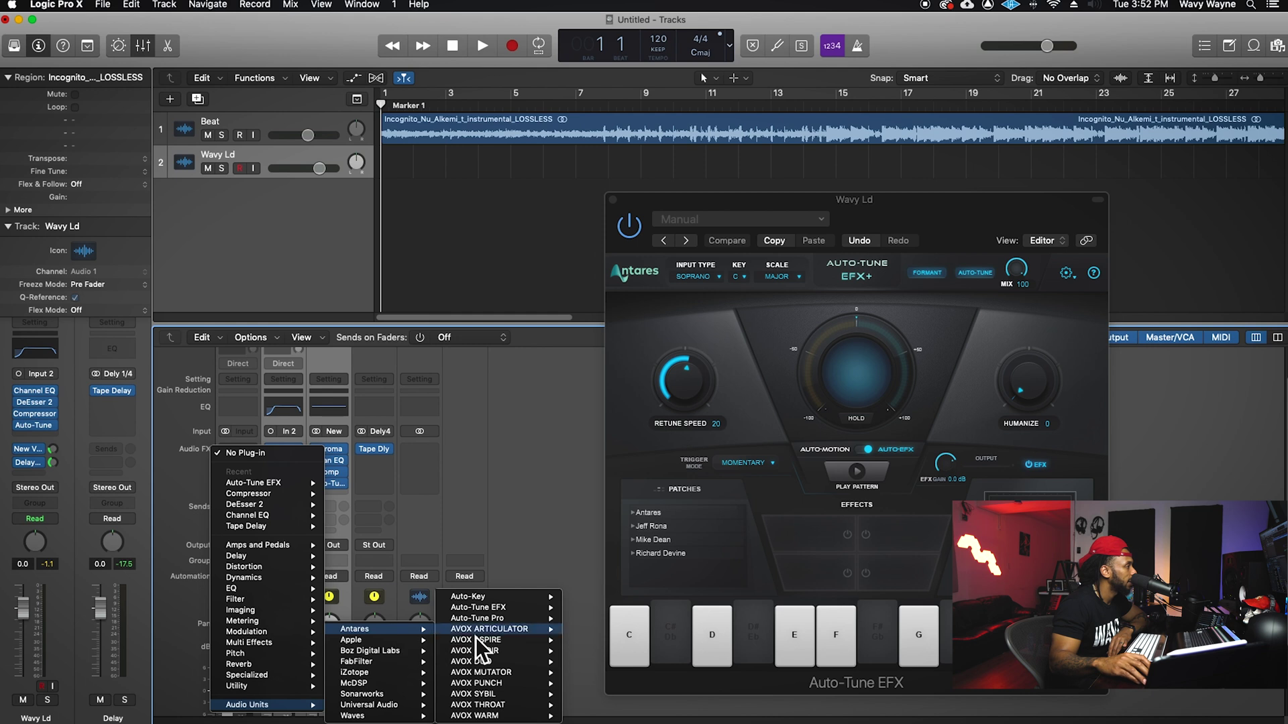
pyautogui.moveTo(484, 601)
pyautogui.click(583, 598)
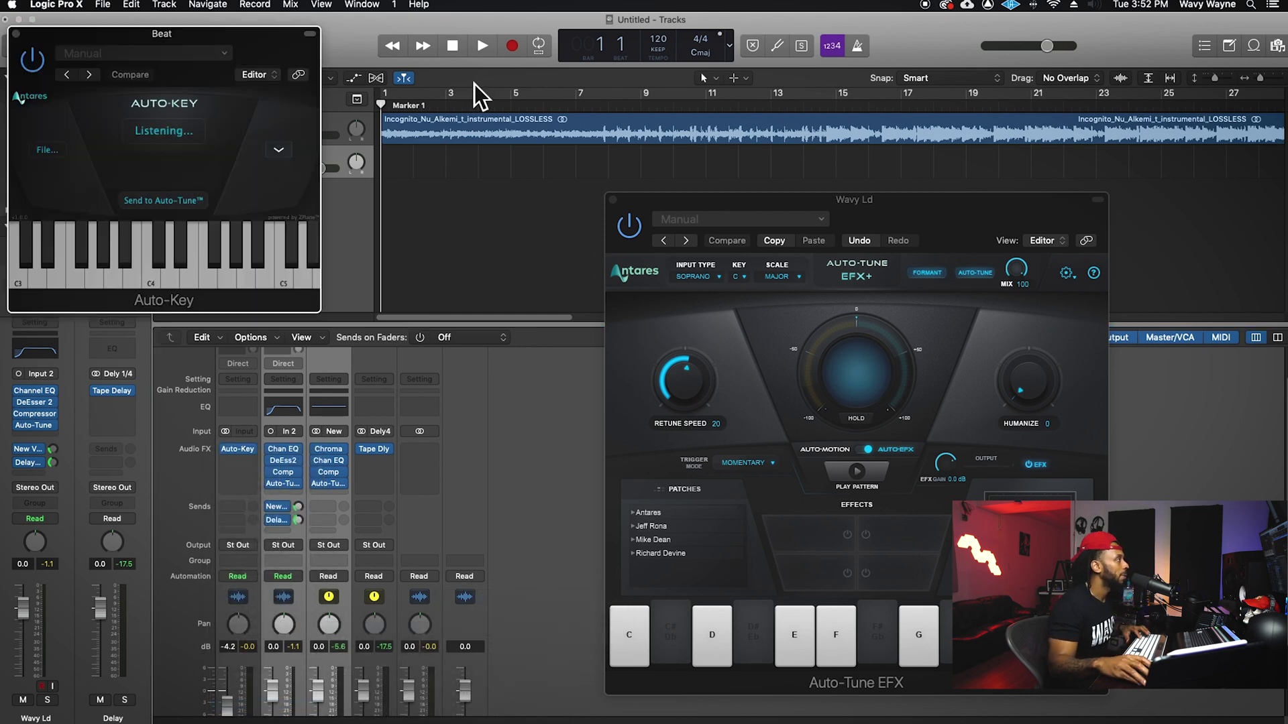
# Play the beat into Auto-Key, send the detected key to Auto-Tune, and close Auto-Key after stopping playback.
pyautogui.press('space')
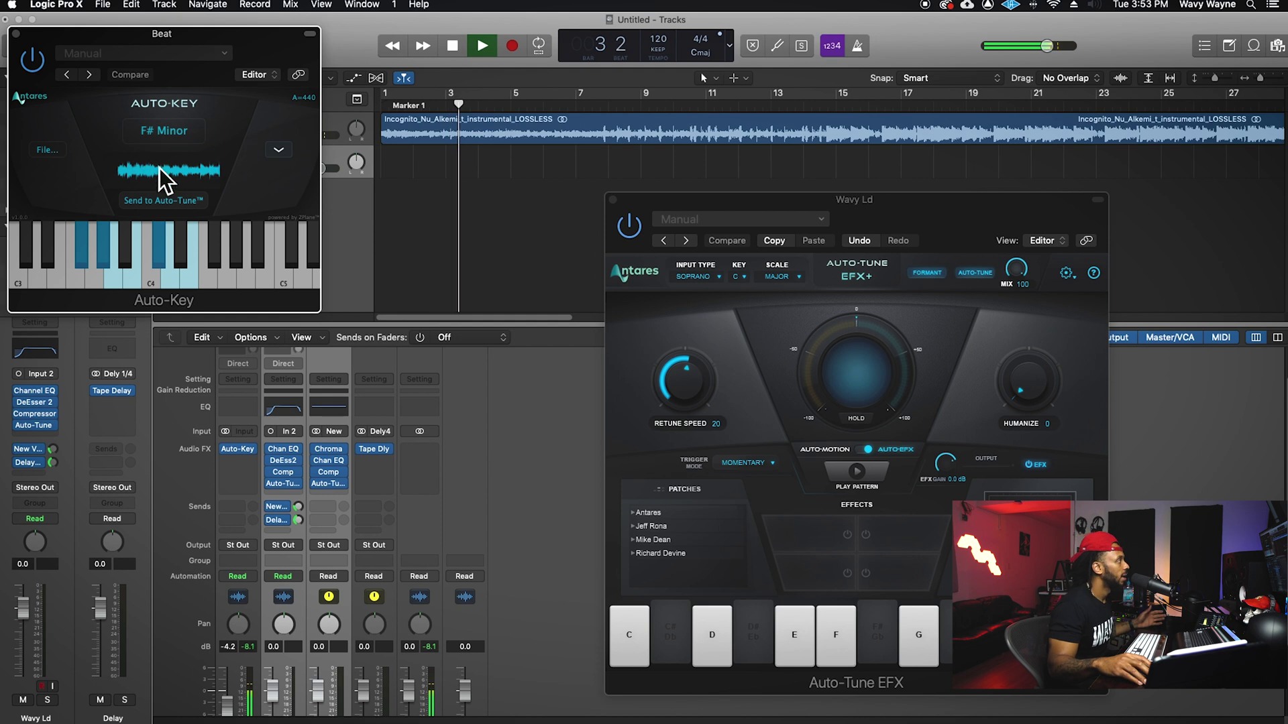
pyautogui.click(142, 204)
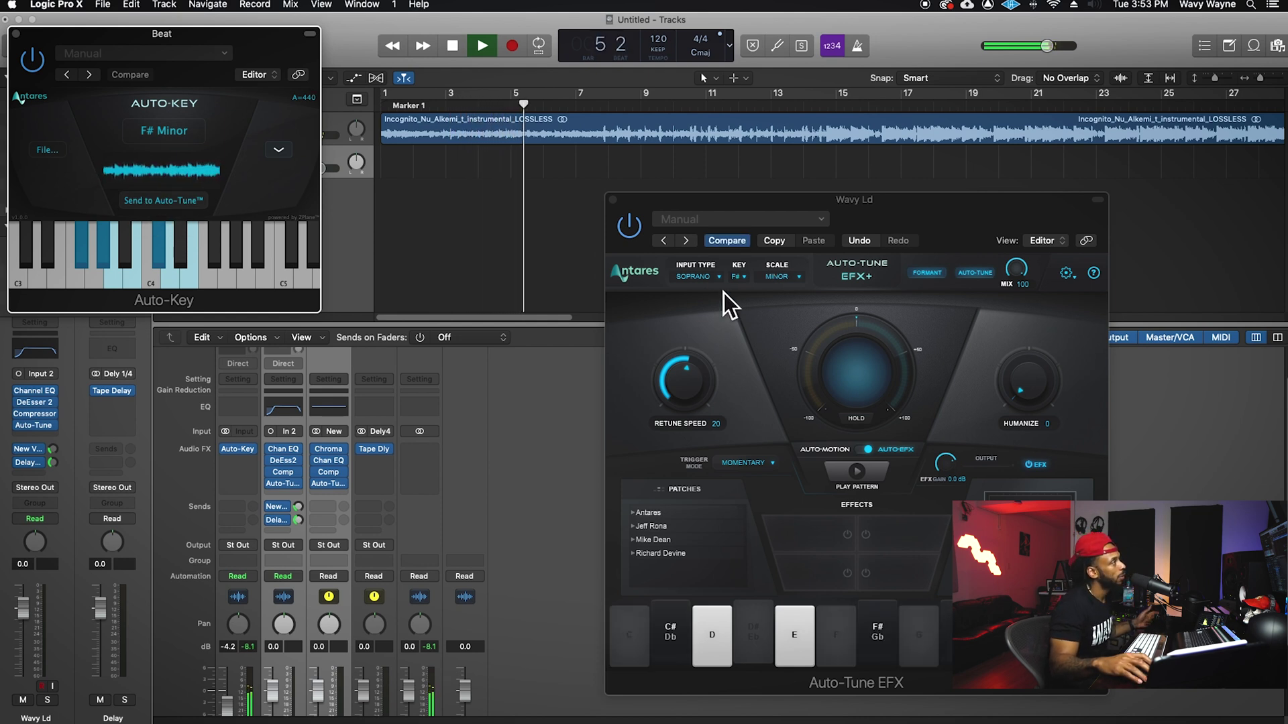
pyautogui.press('space')
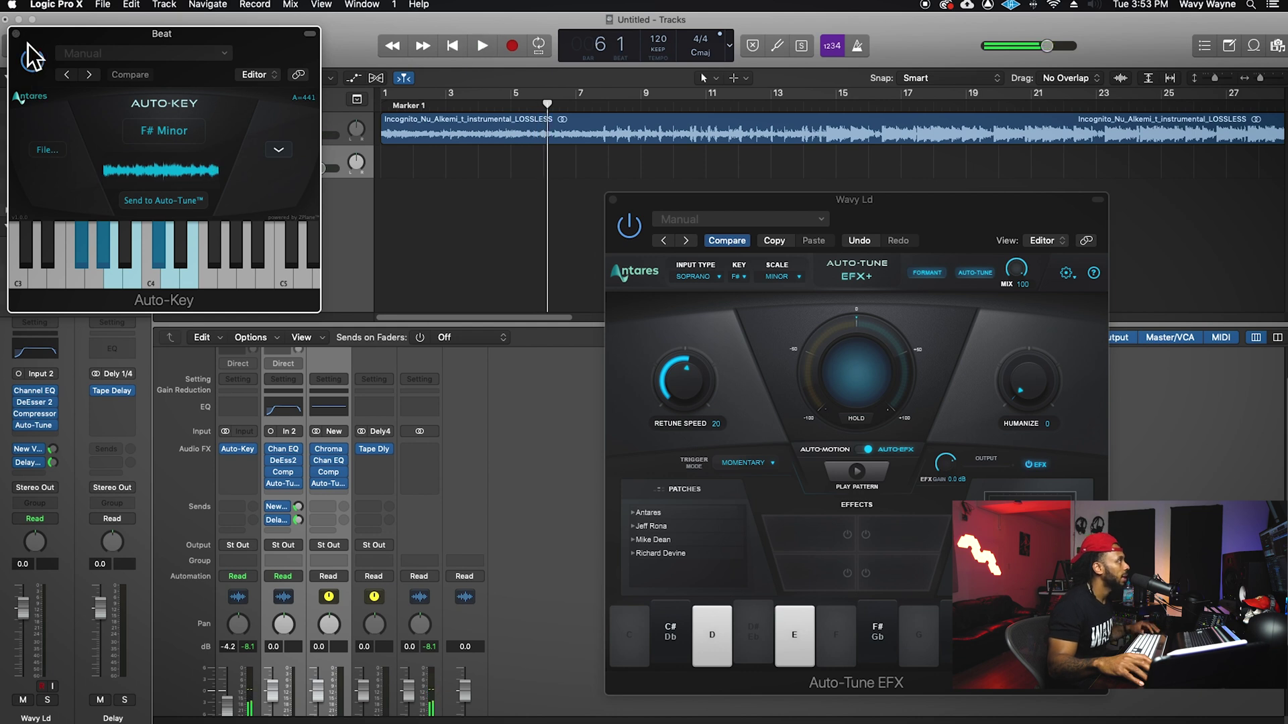
pyautogui.click(16, 33)
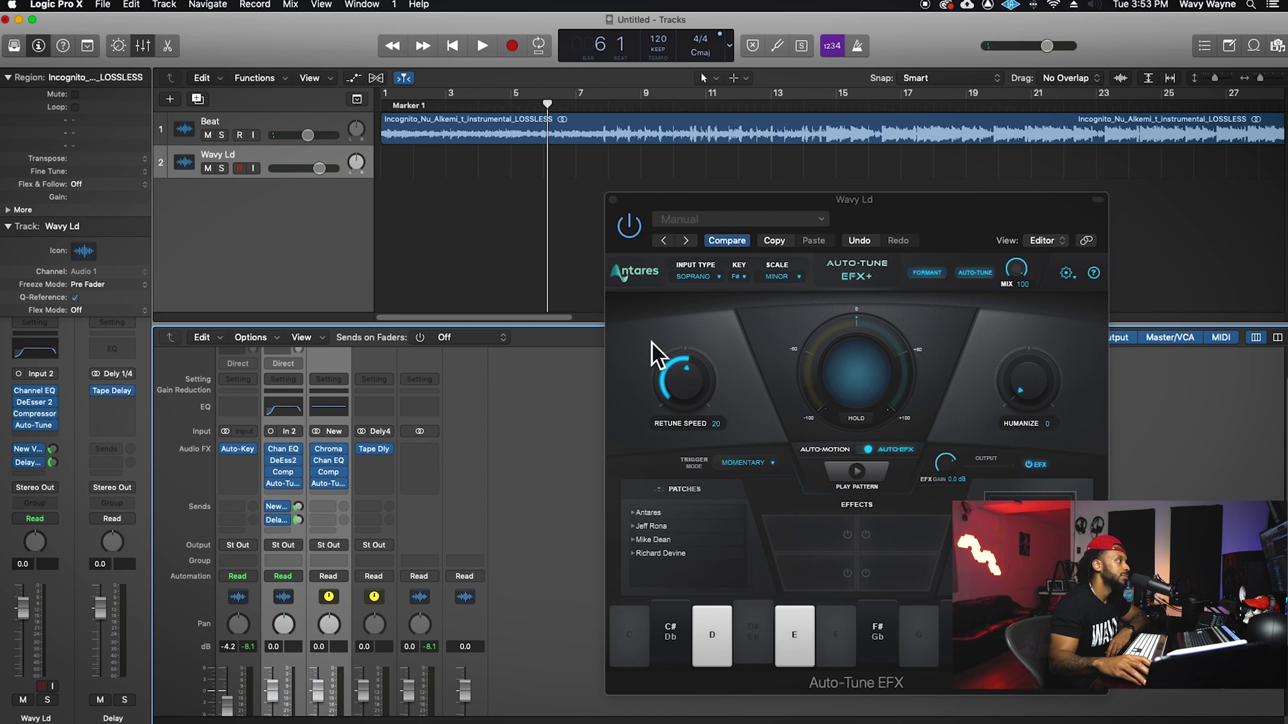
# Set the Auto-Tune EFX input type to Alto/Tenor and its retune speed to 0, and close the plug-in.
pyautogui.click(706, 284)
pyautogui.click(732, 308)
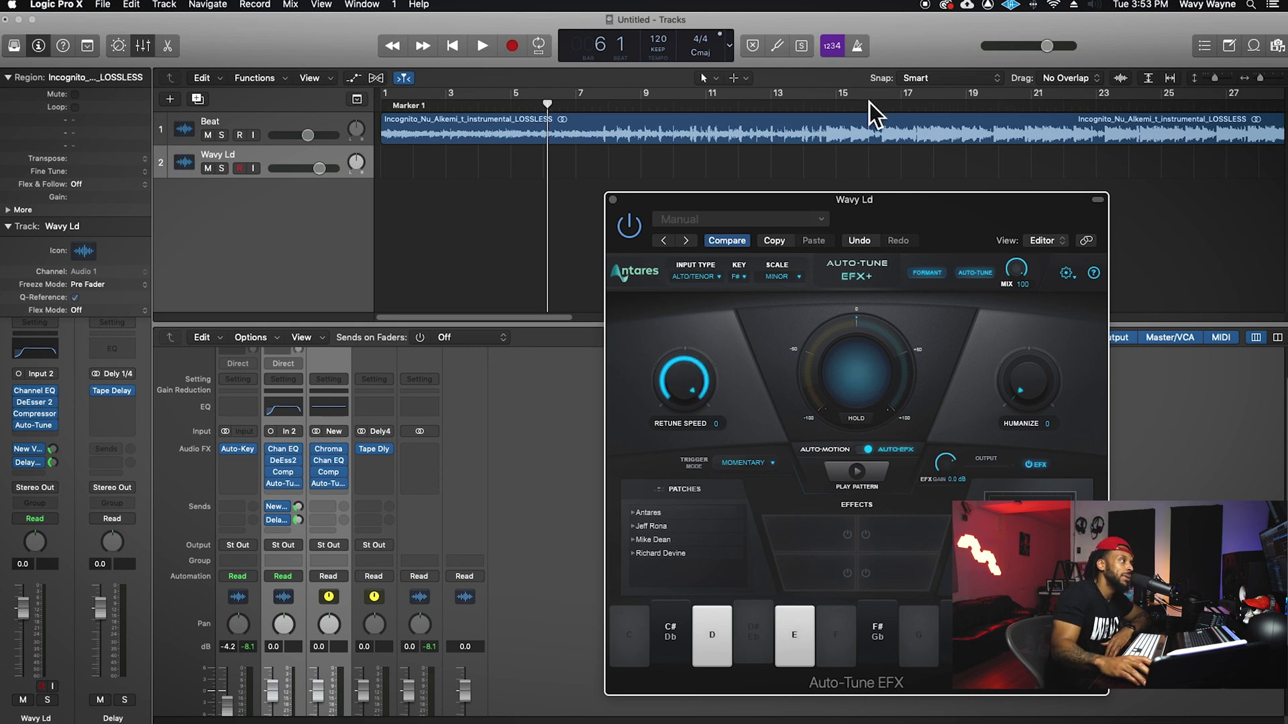
pyautogui.click(612, 199)
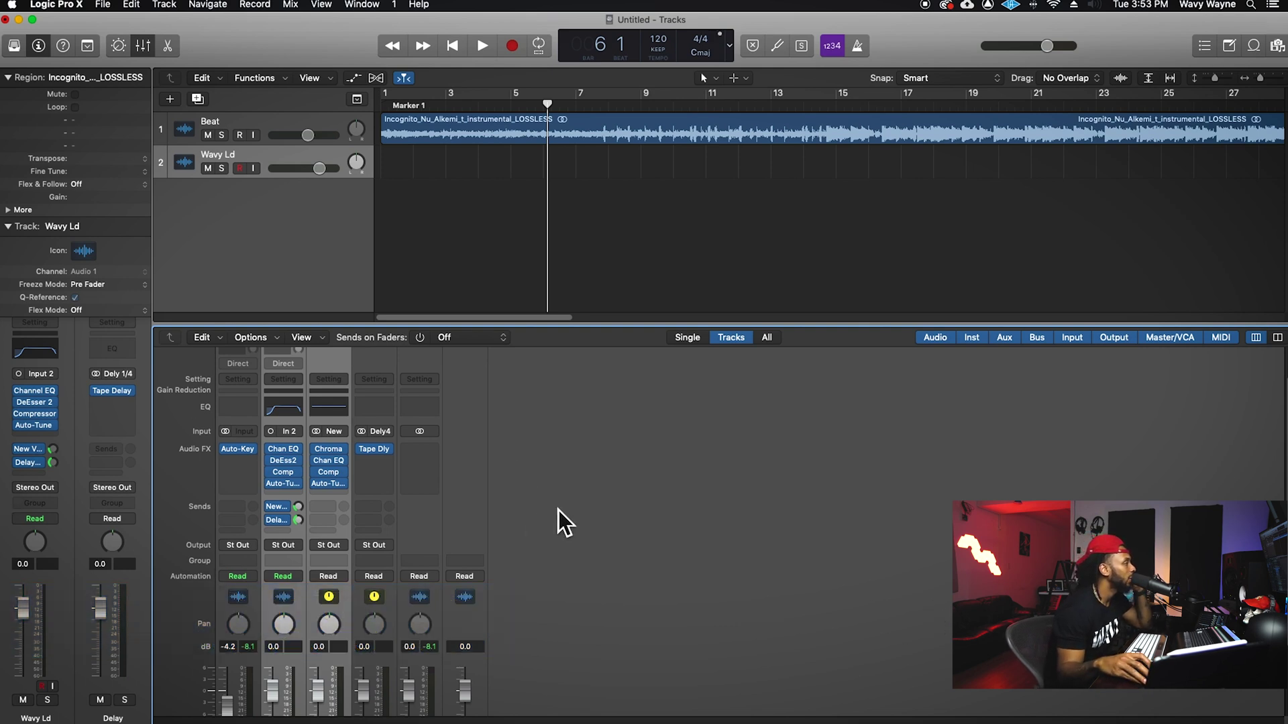
# Insert a second mono Channel EQ below Auto-Tune on the Wavy Ld channel and close it with its Factory Default settings.
pyautogui.scroll(-1, 563, 508)
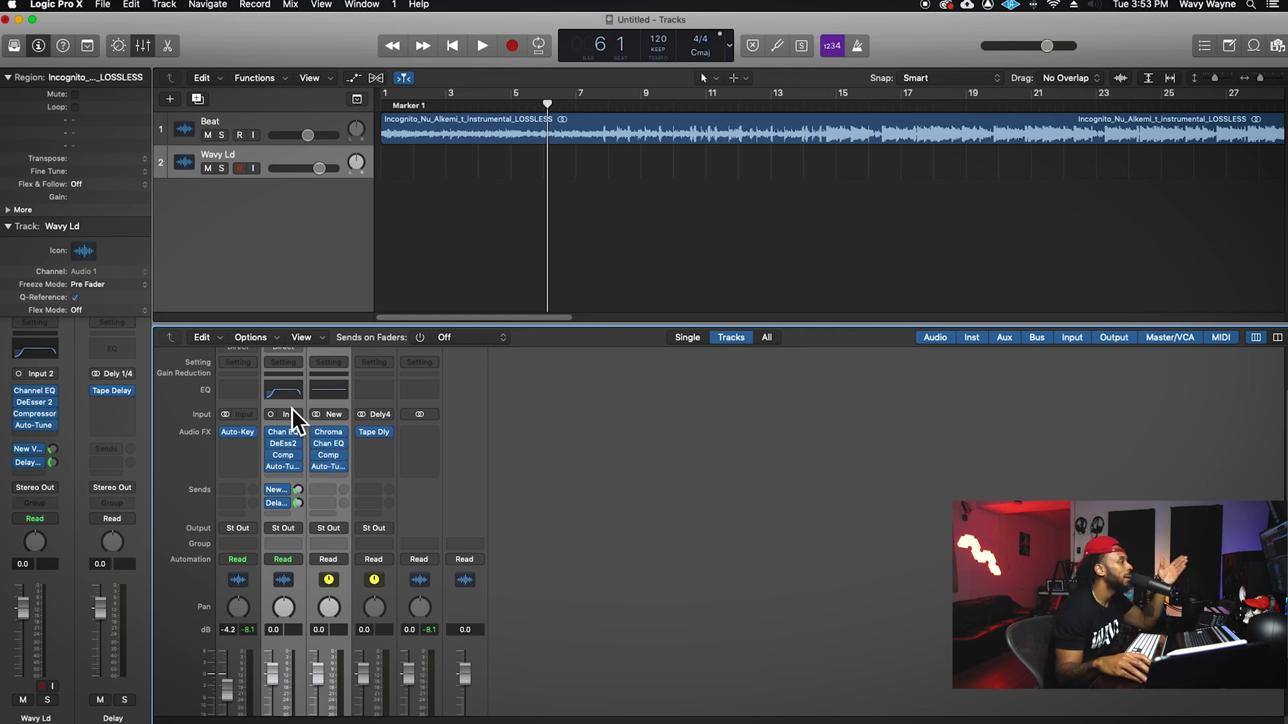
pyautogui.click(289, 480)
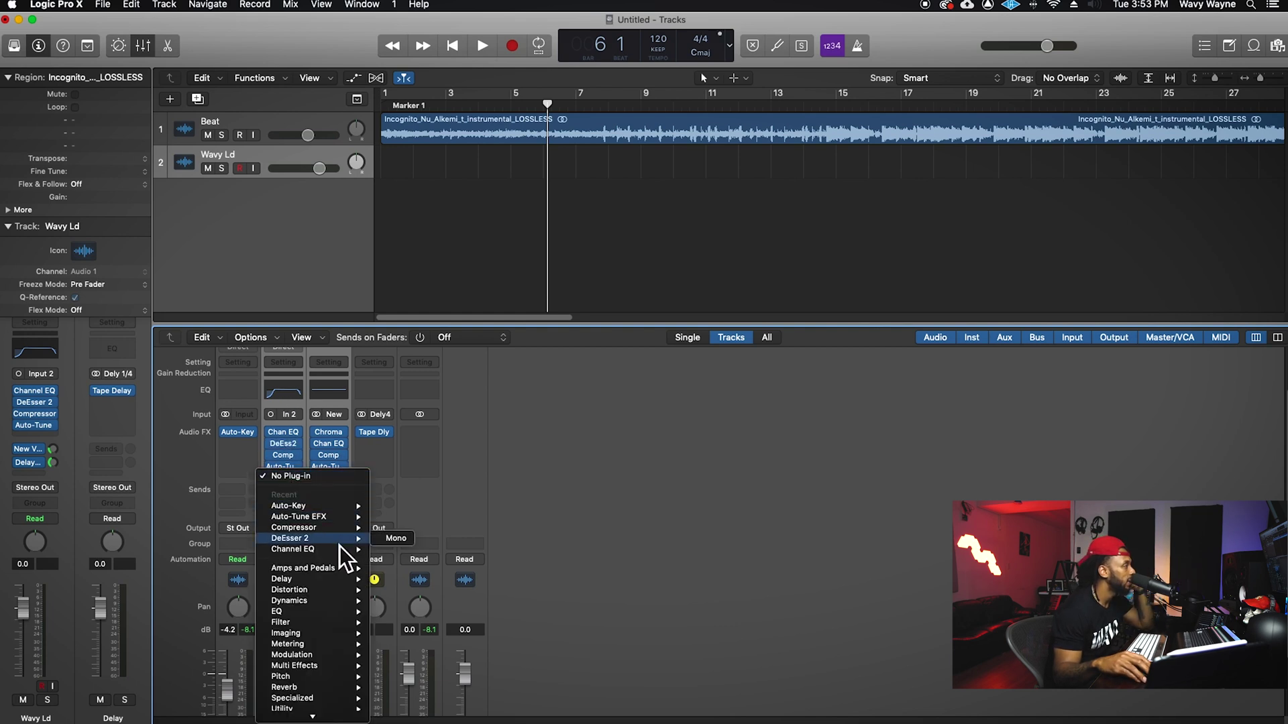
pyautogui.moveTo(337, 548)
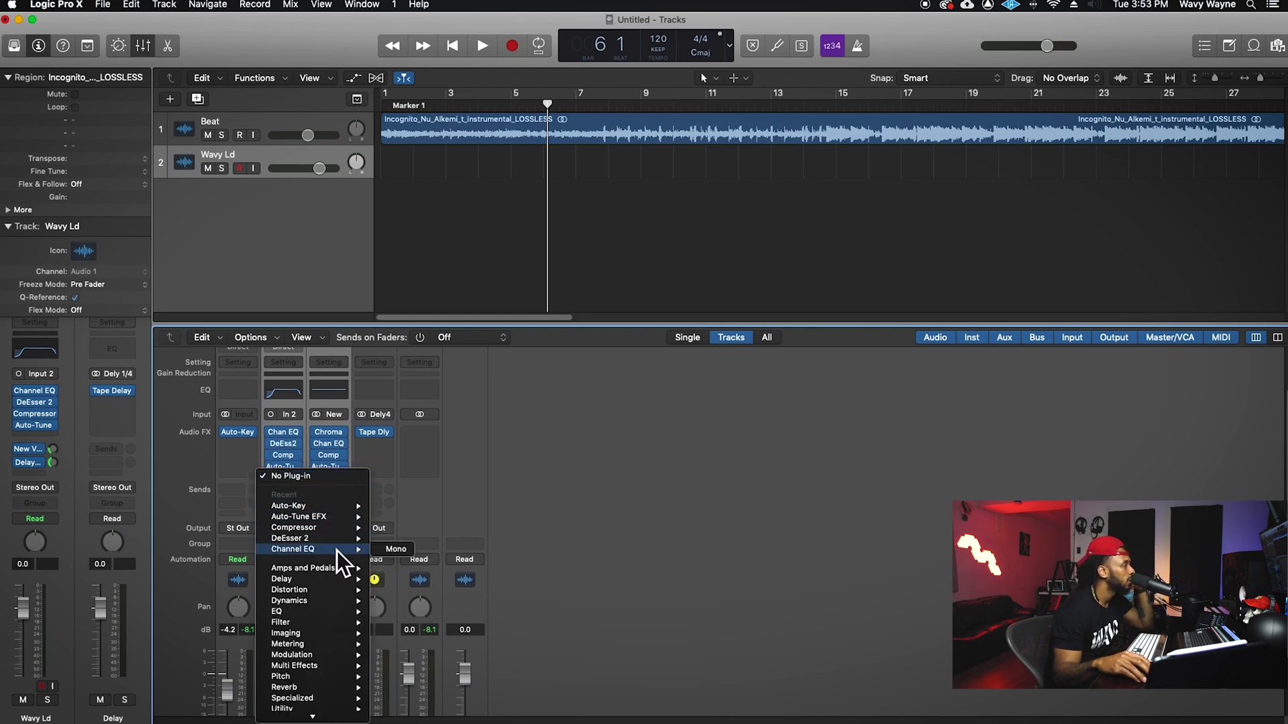
pyautogui.click(403, 553)
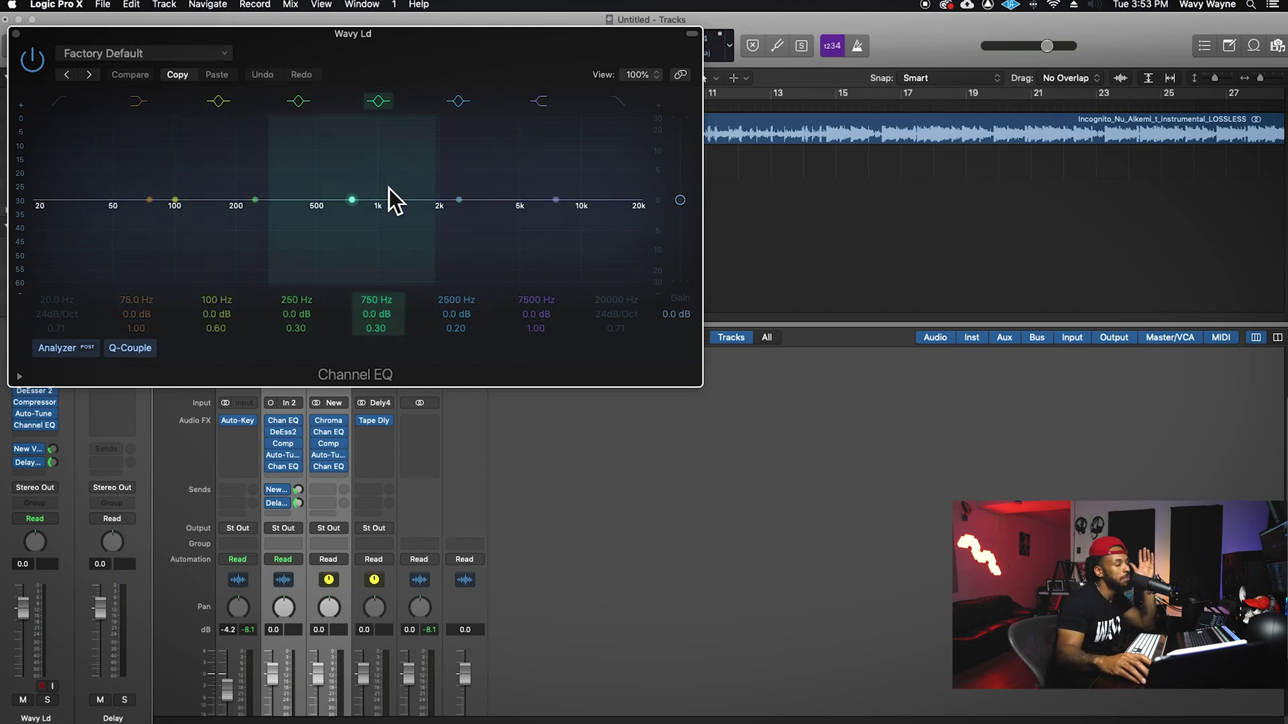
pyautogui.moveTo(189, 44); pyautogui.dragTo(584, 105)
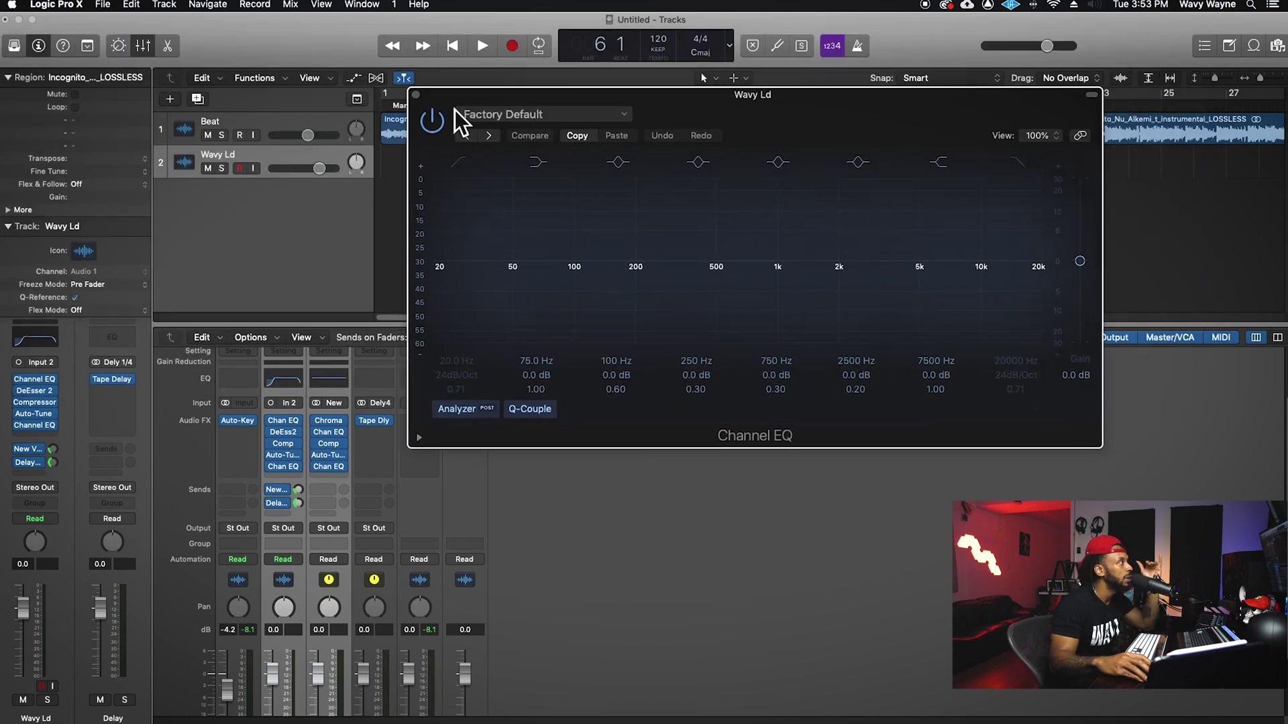
pyautogui.click(415, 95)
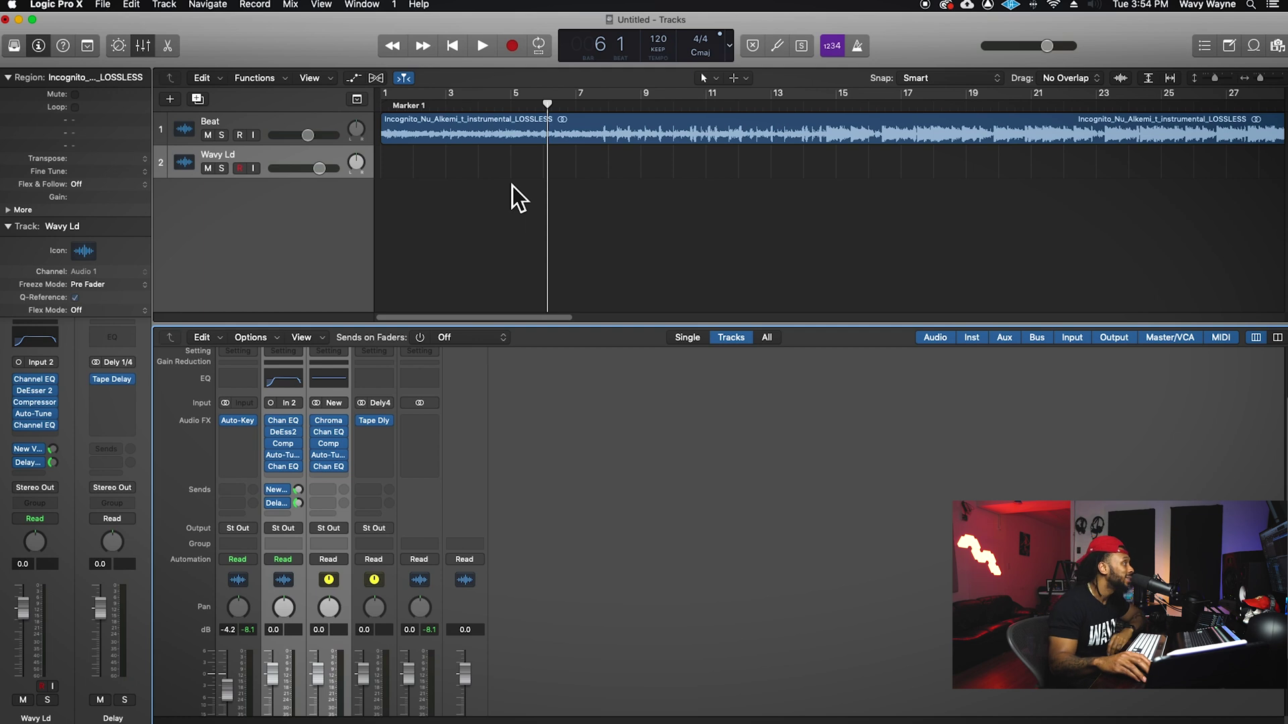
# Record-enable the Wavy Ld channel and test the live vocal through the effects chain.
pyautogui.scroll(2, 656, 509)
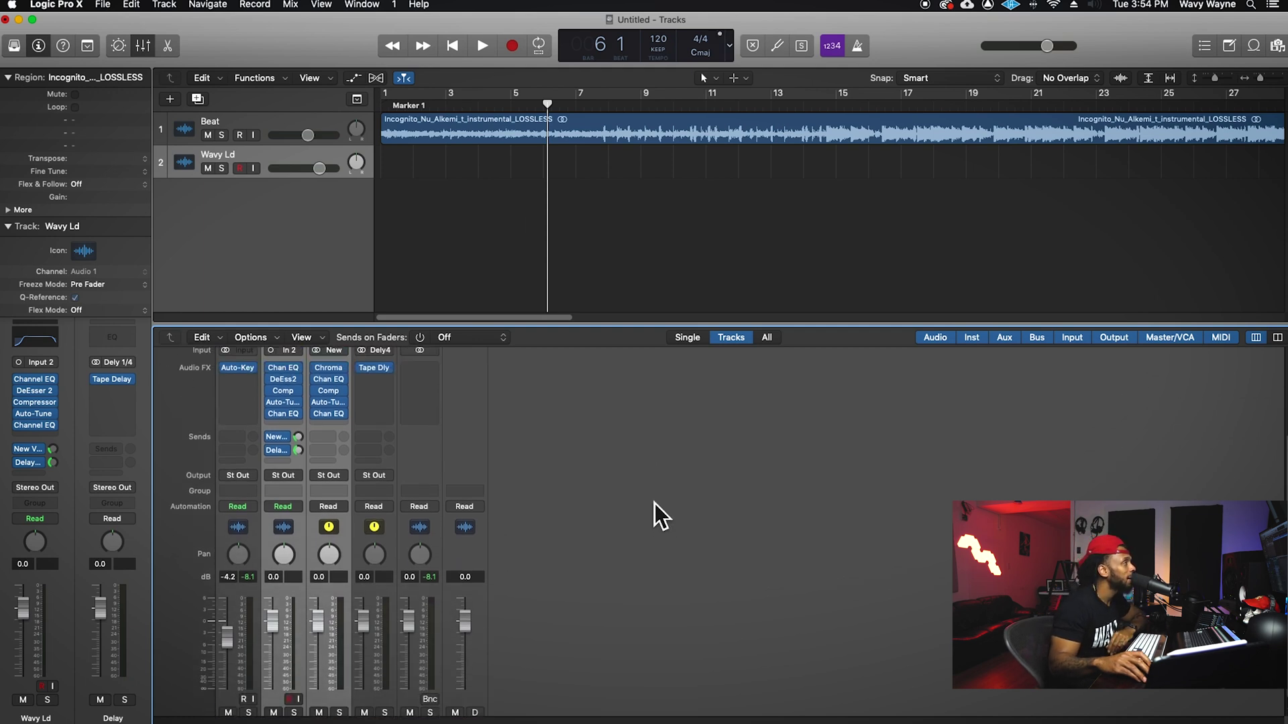
pyautogui.scroll(3, 655, 503)
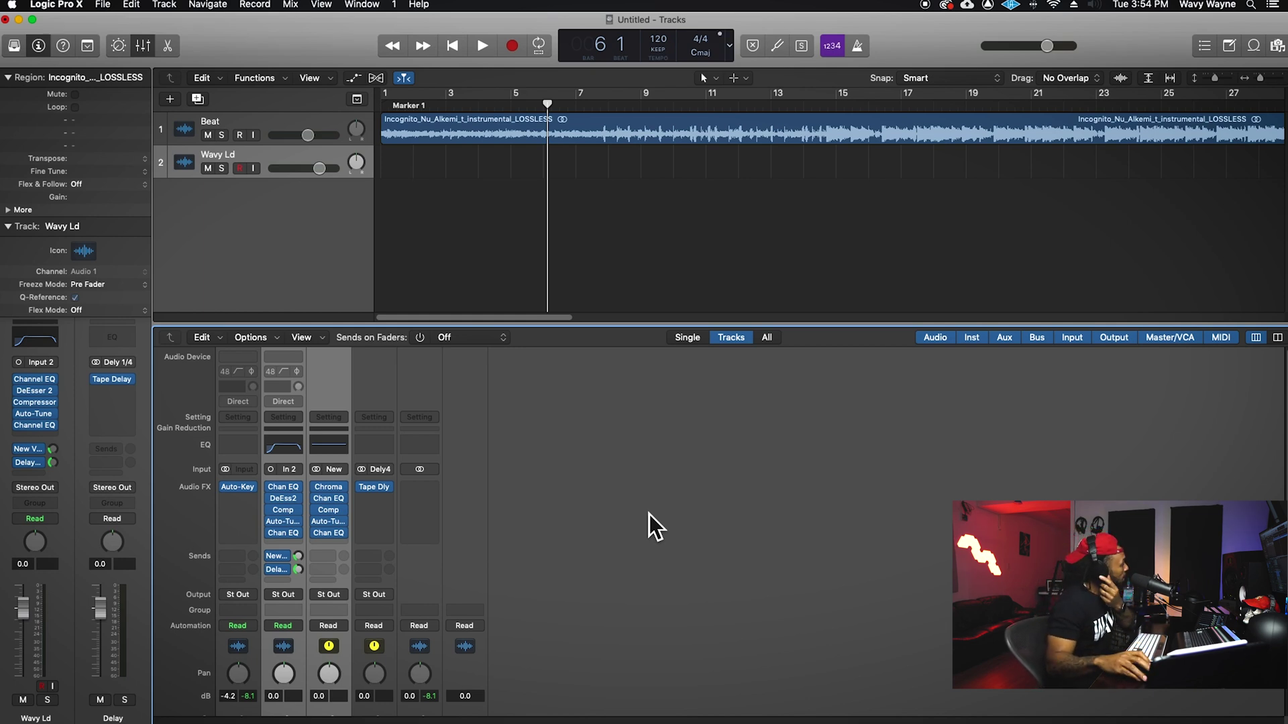
pyautogui.scroll(-10, 650, 514)
pyautogui.click(290, 677)
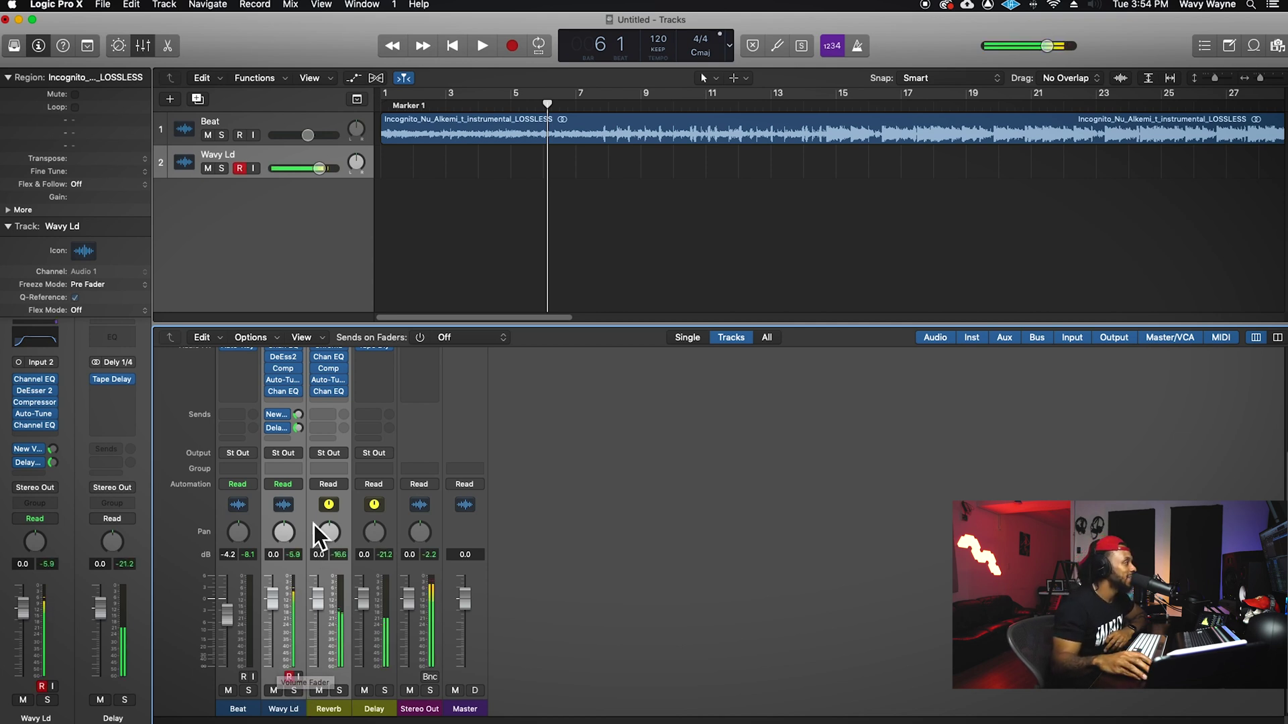
pyautogui.moveTo(295, 416)
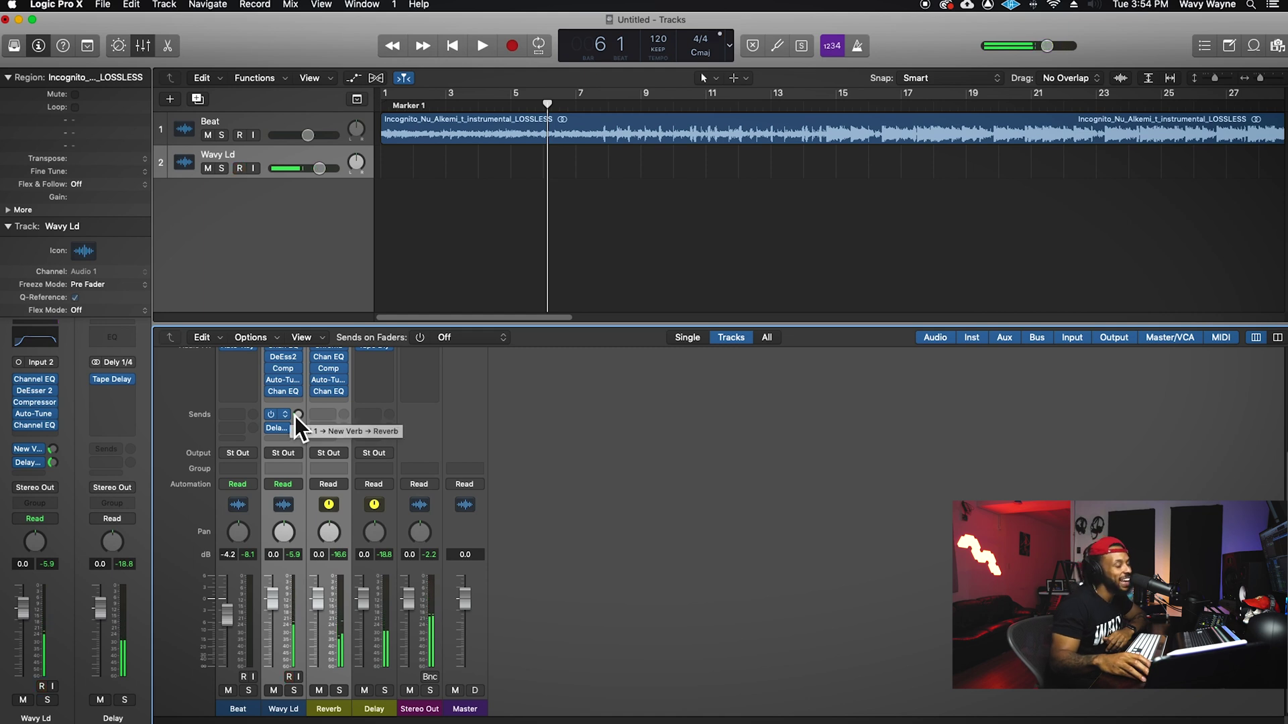
pyautogui.press('alt+super+r')
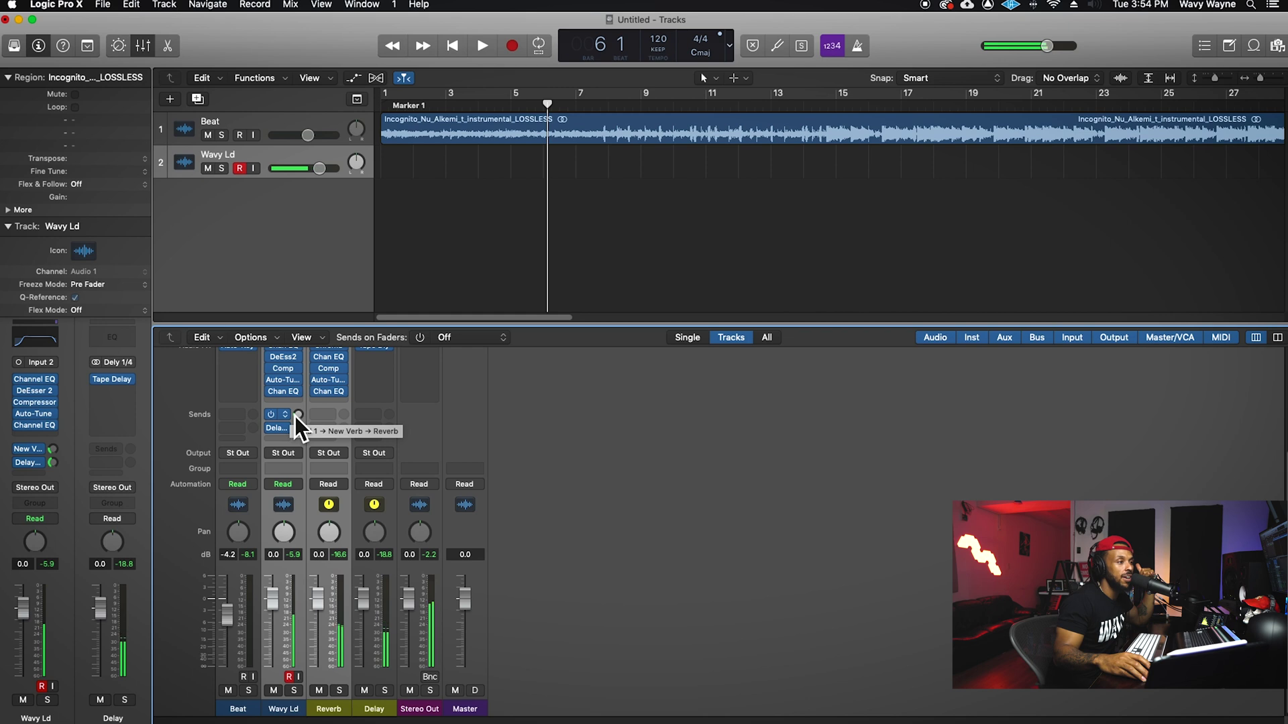
pyautogui.press('alt+super+r')
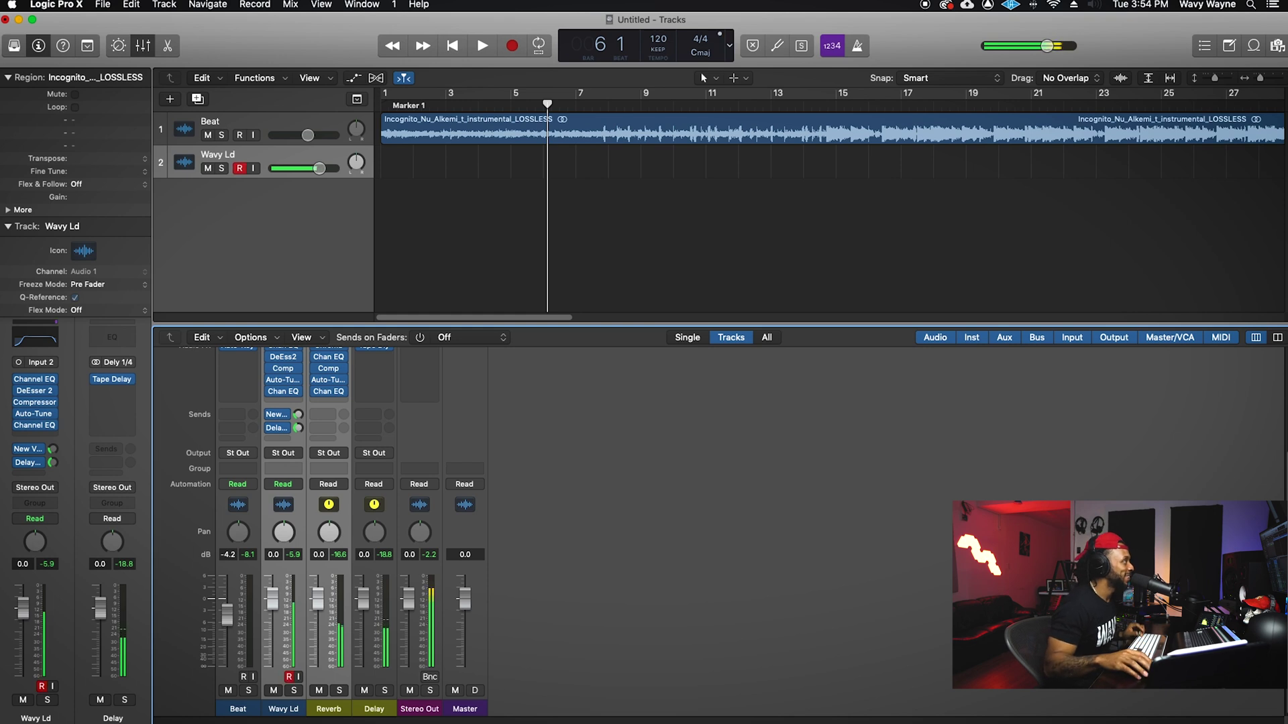
# Return the playhead to the project start and turn off the recording count-in.
pyautogui.press('Return')
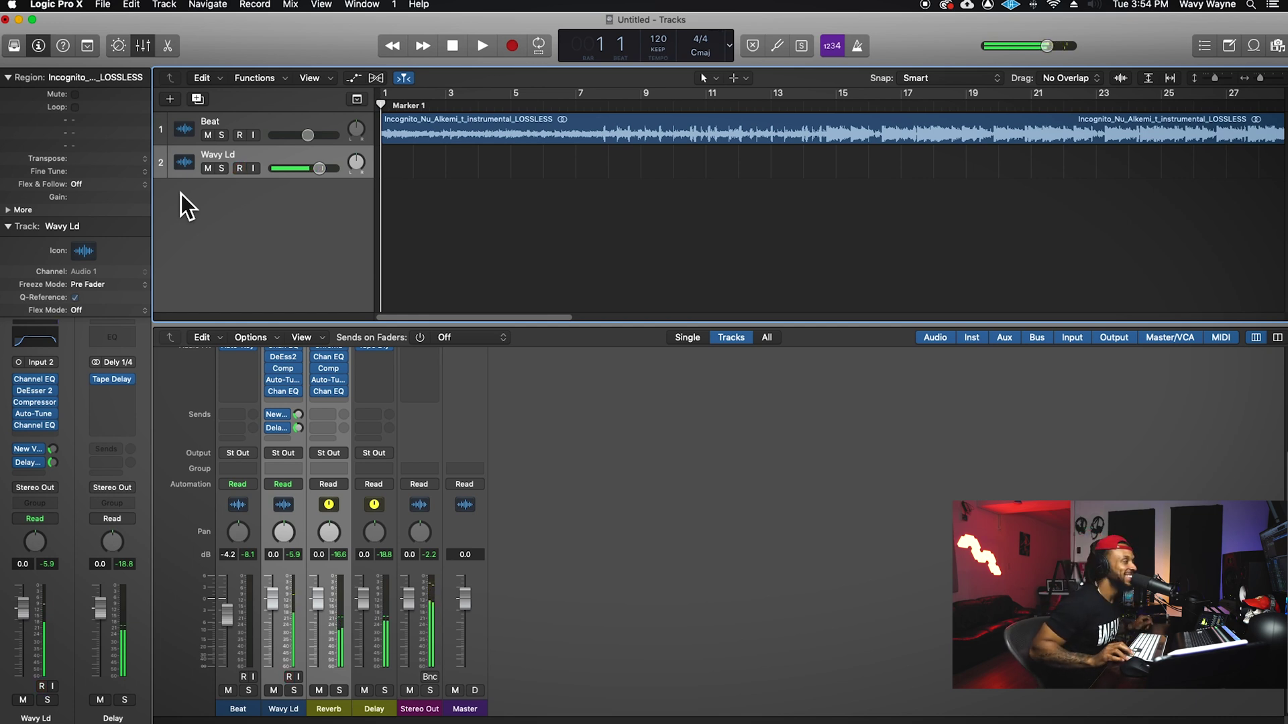
pyautogui.press('space')
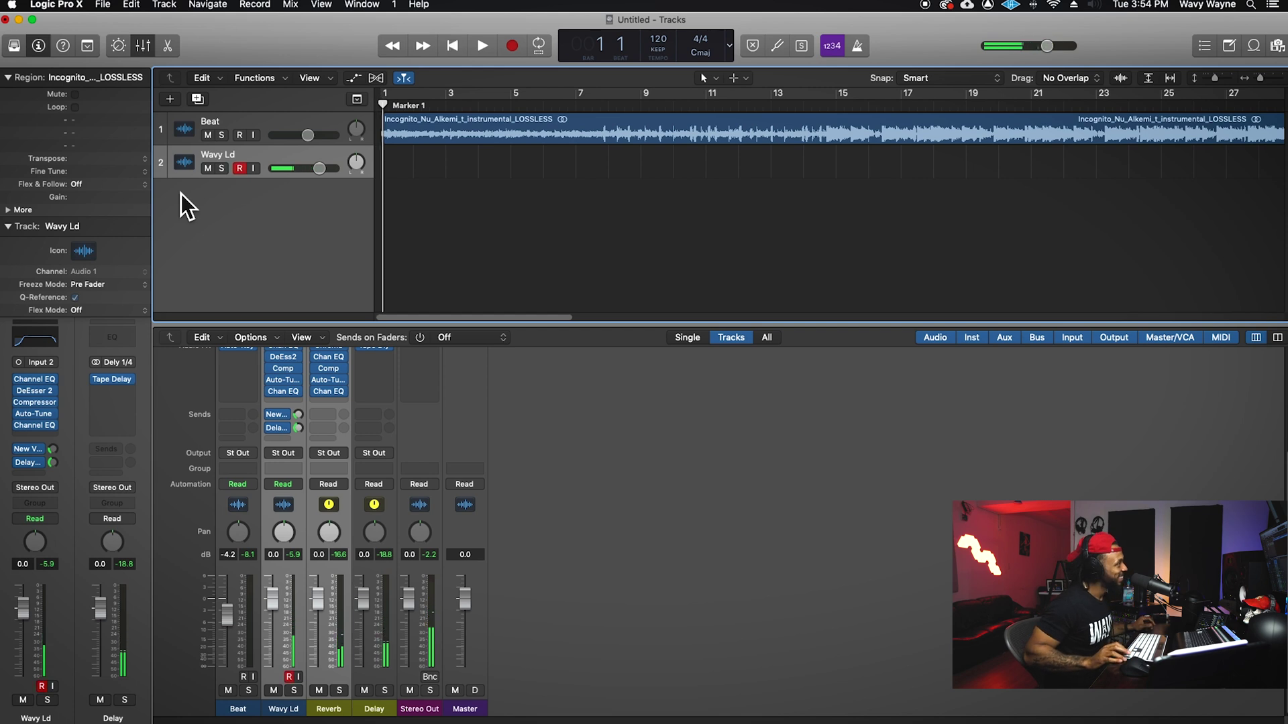
pyautogui.press('r')
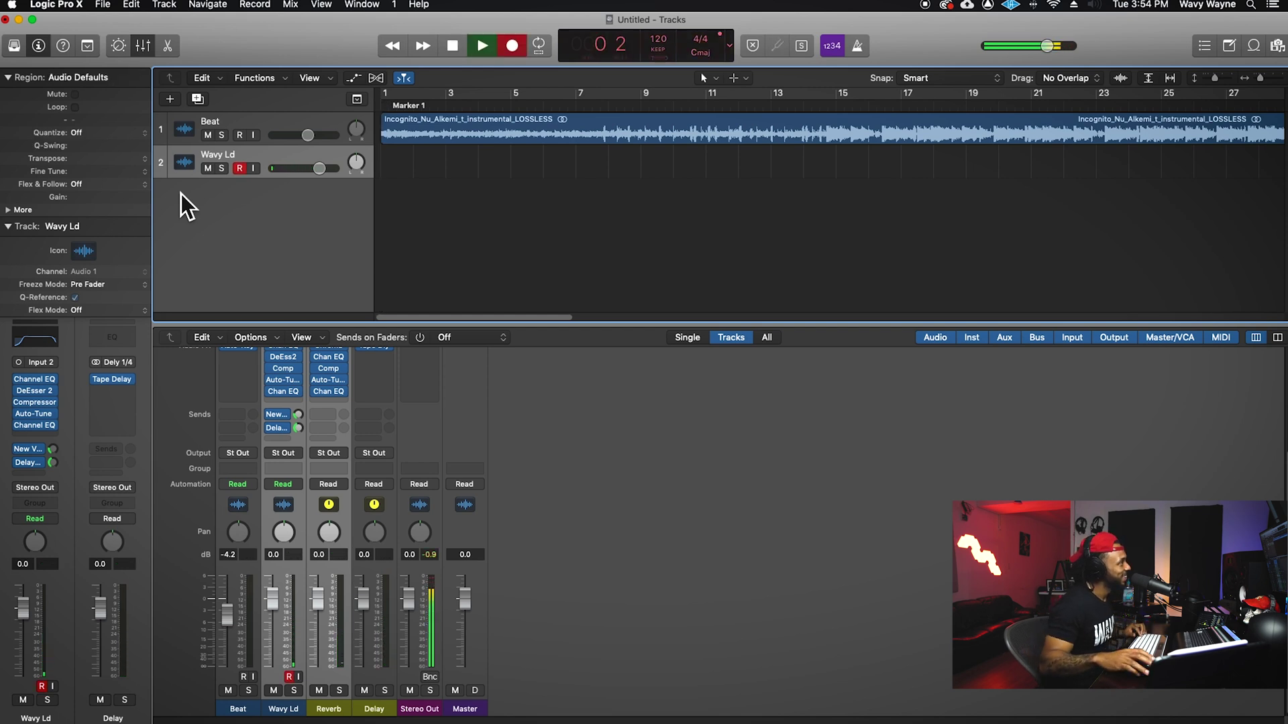
pyautogui.press('space')
pyautogui.click(833, 48)
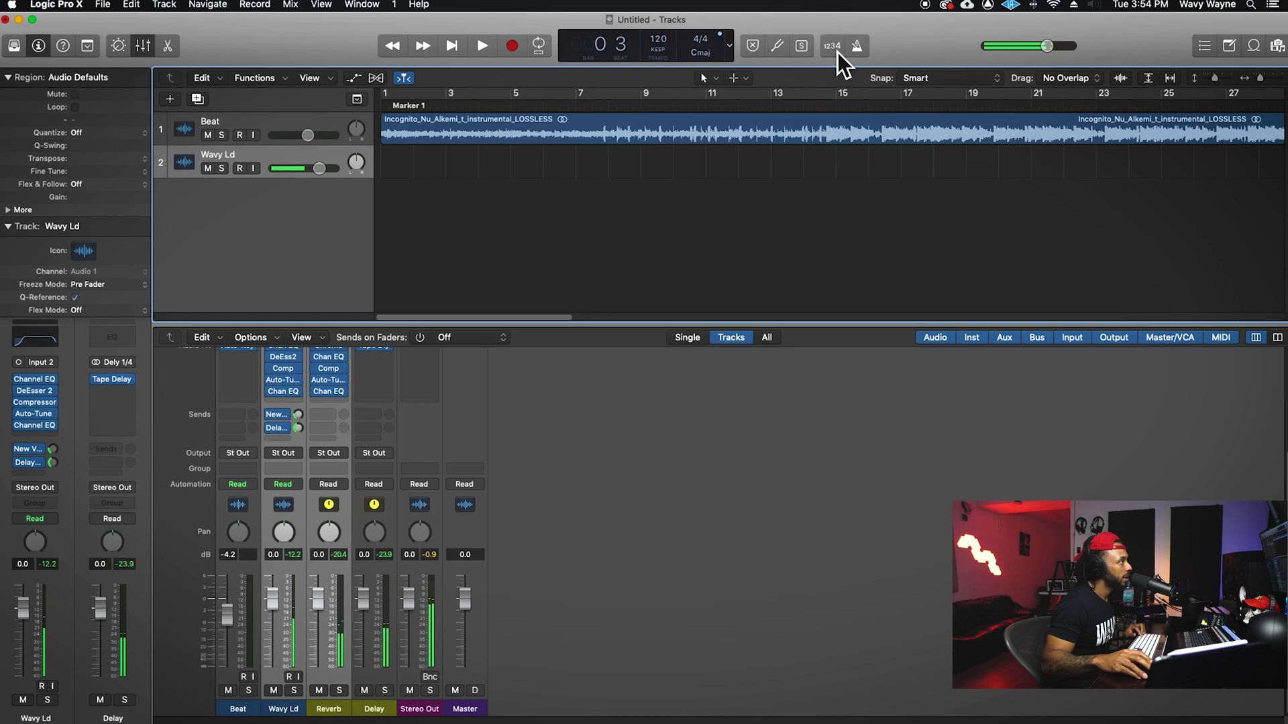
# Record a vocal take on the Wavy Ld track over the beat from bar 1 to about bar 17.
pyautogui.press('r')
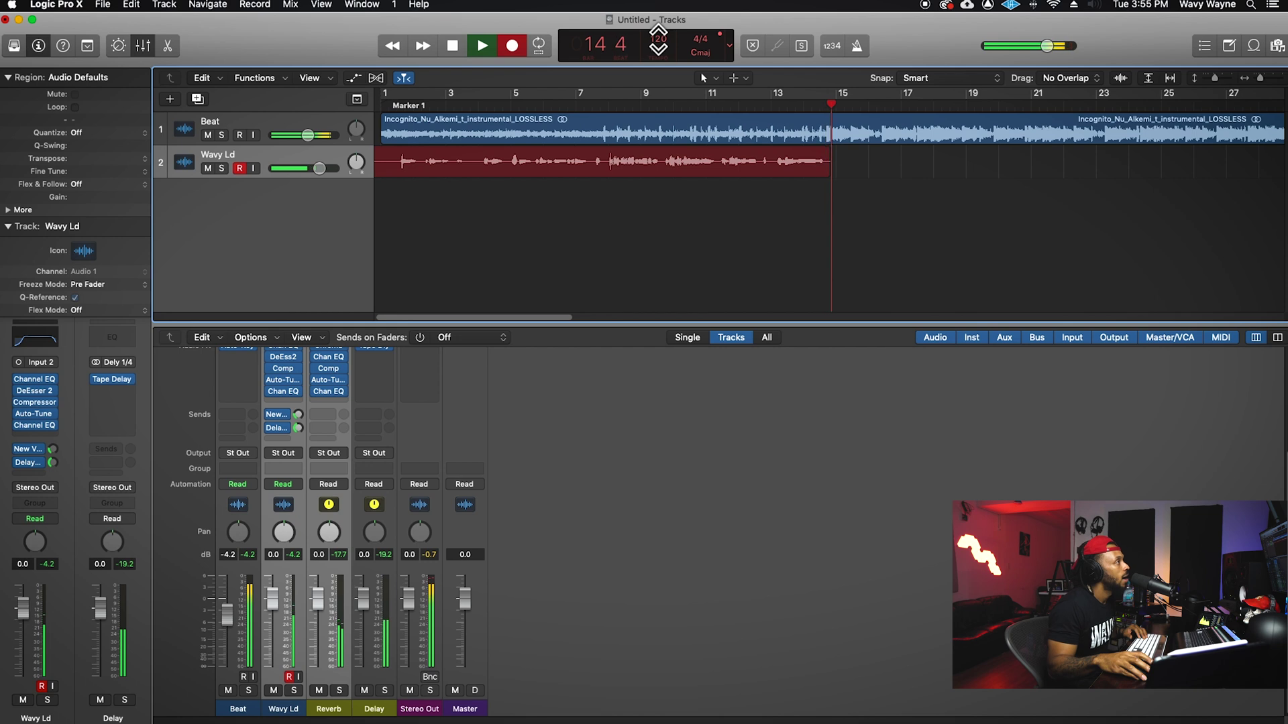
pyautogui.click(667, 47)
pyautogui.click(671, 43)
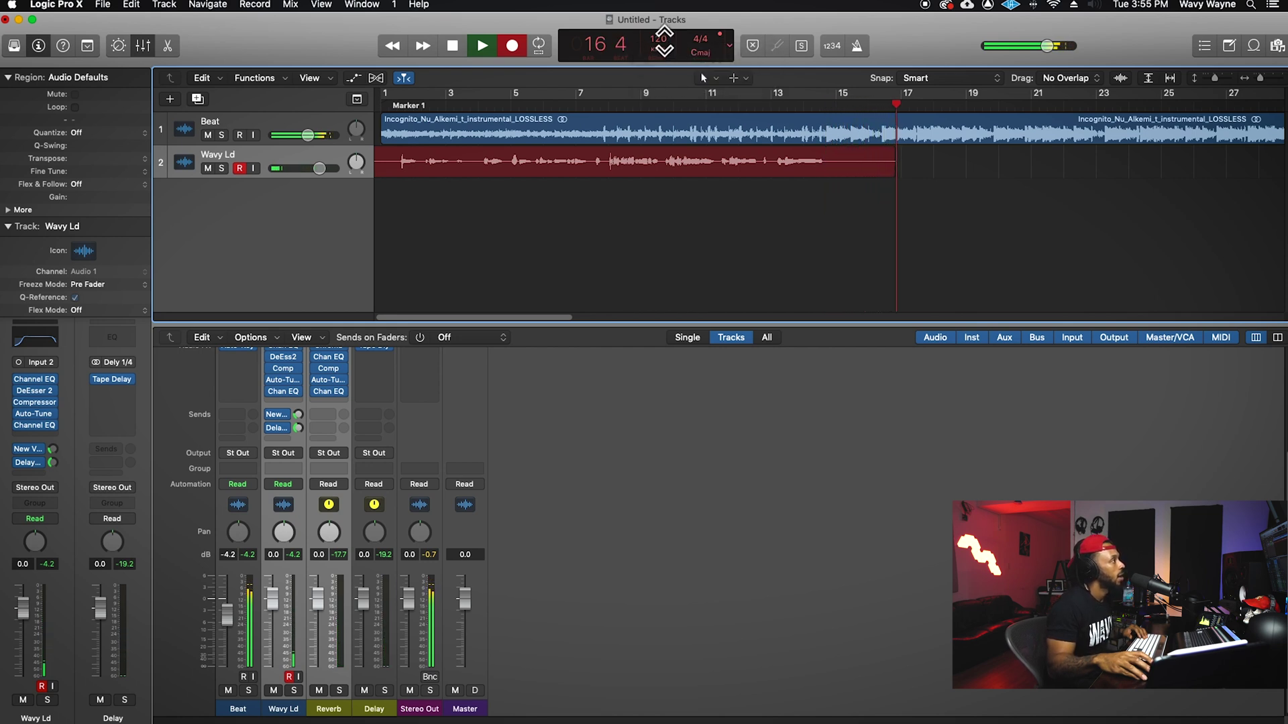
pyautogui.press('space')
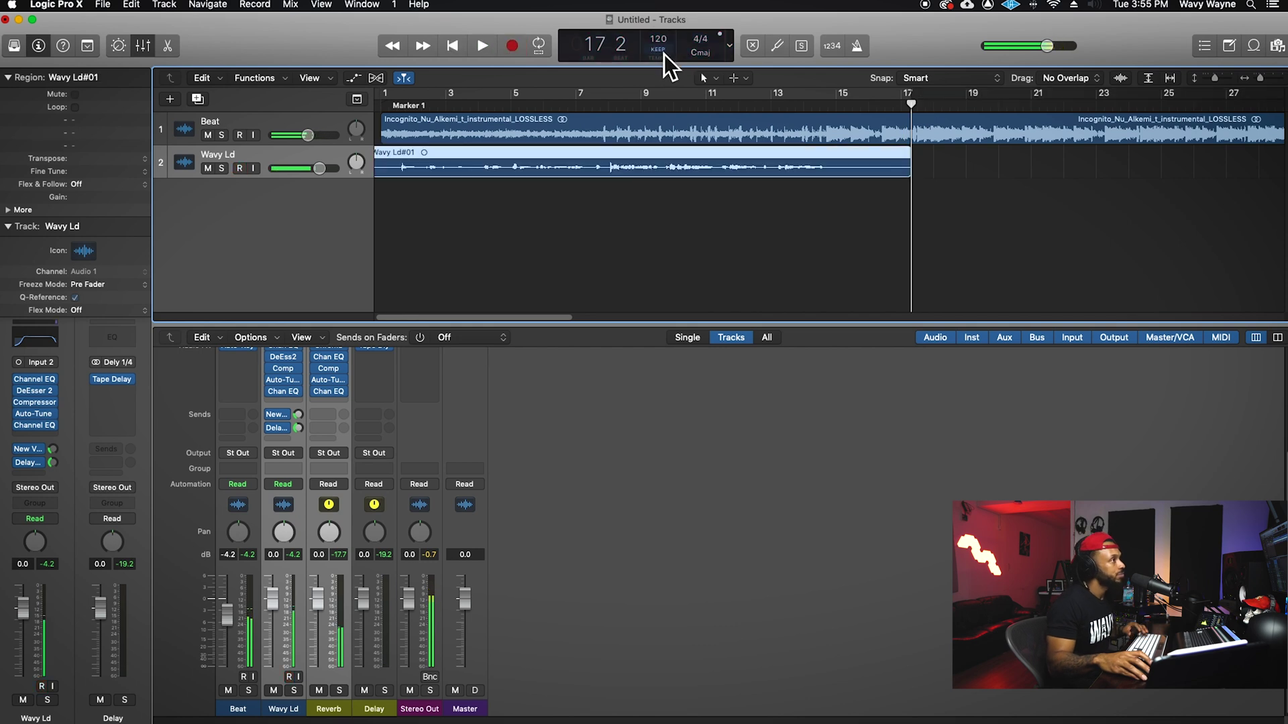